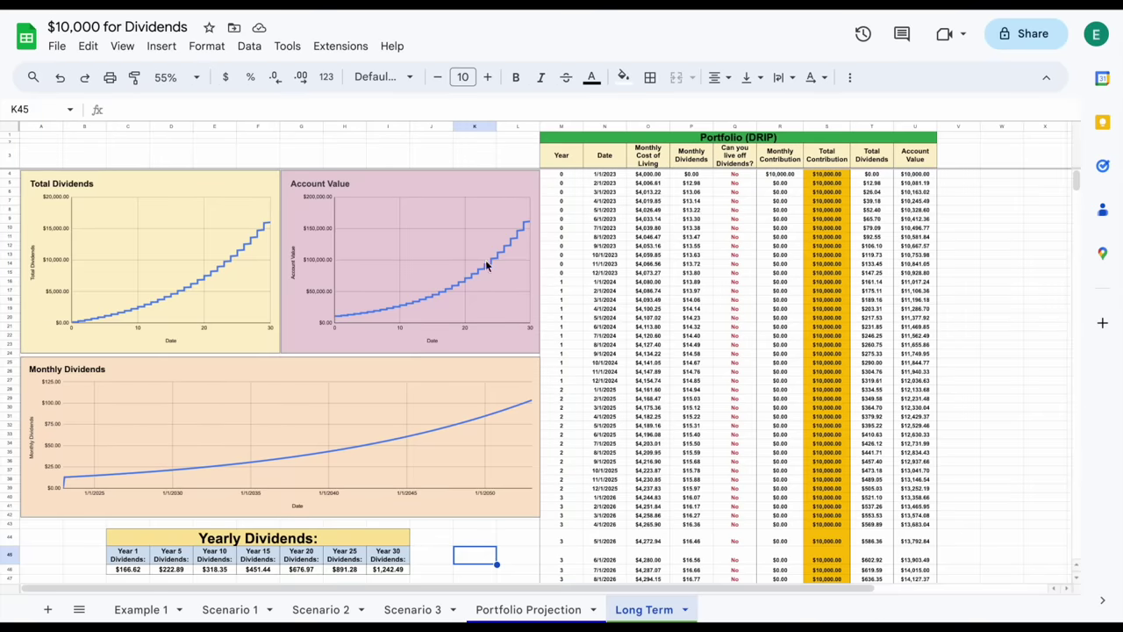
- Set the zoom to 100% and read the Total Dividends chart at years 30, 20 and 10
left_click(176, 77)
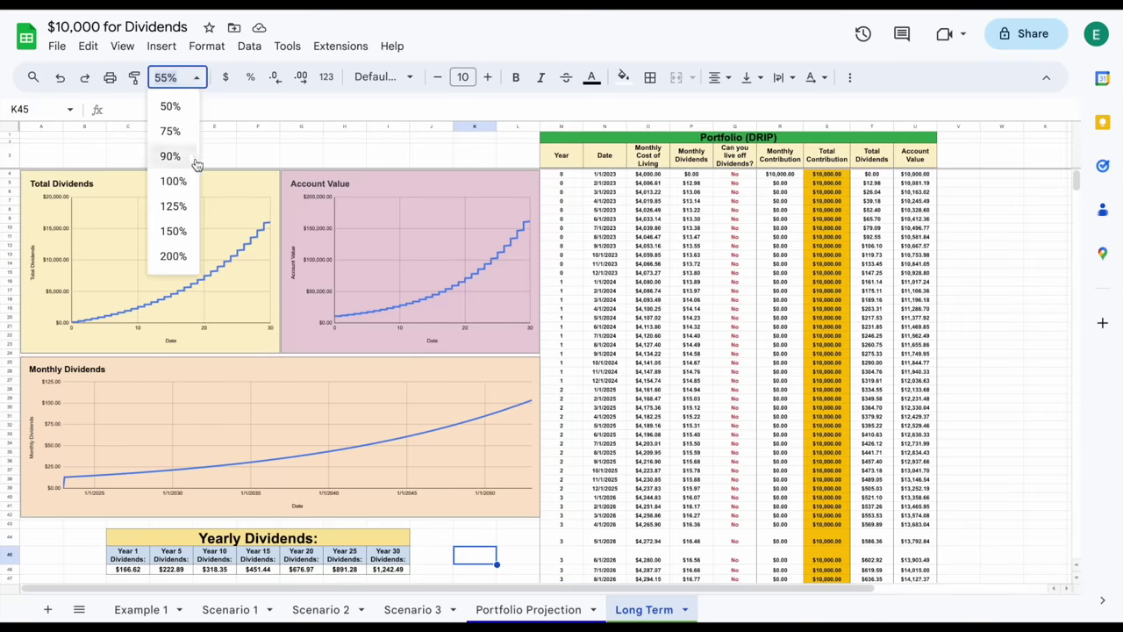
left_click(186, 182)
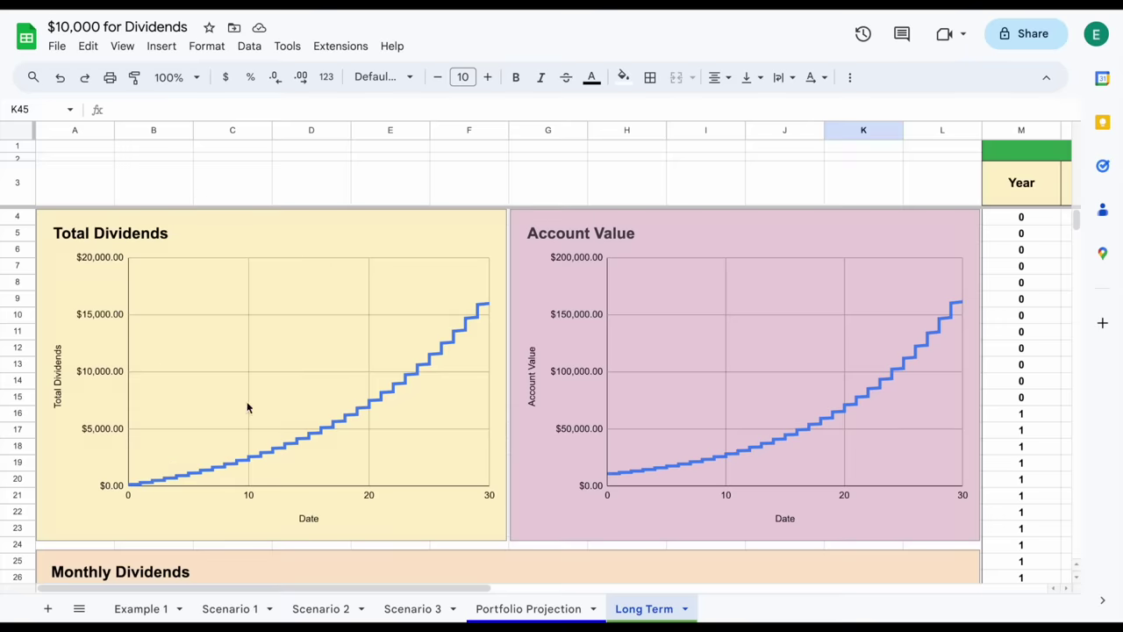
left_click(500, 318)
mouse_move(489, 311)
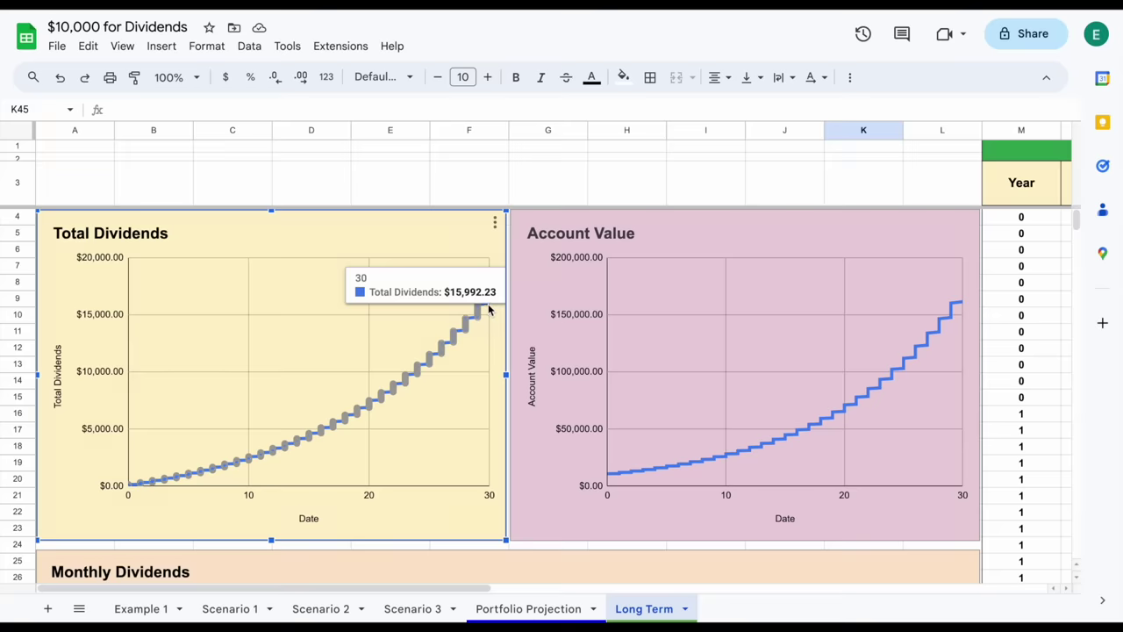
mouse_move(370, 403)
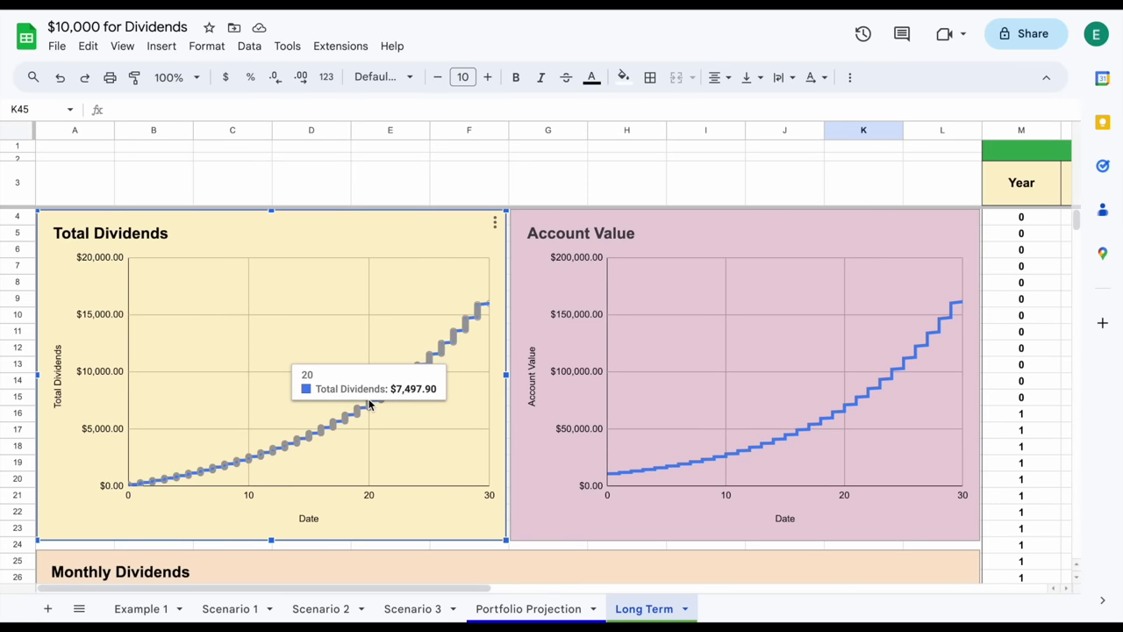
mouse_move(250, 459)
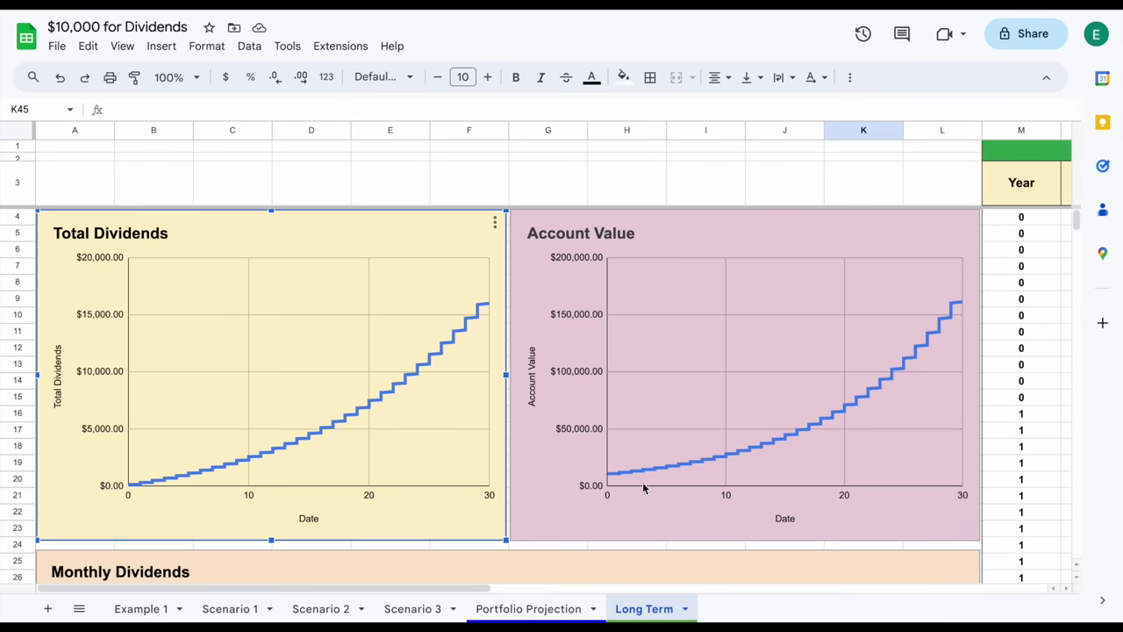
- Read the account value at years 30, 20 and 10 in the Account Value chart
left_click(962, 303)
mouse_move(961, 303)
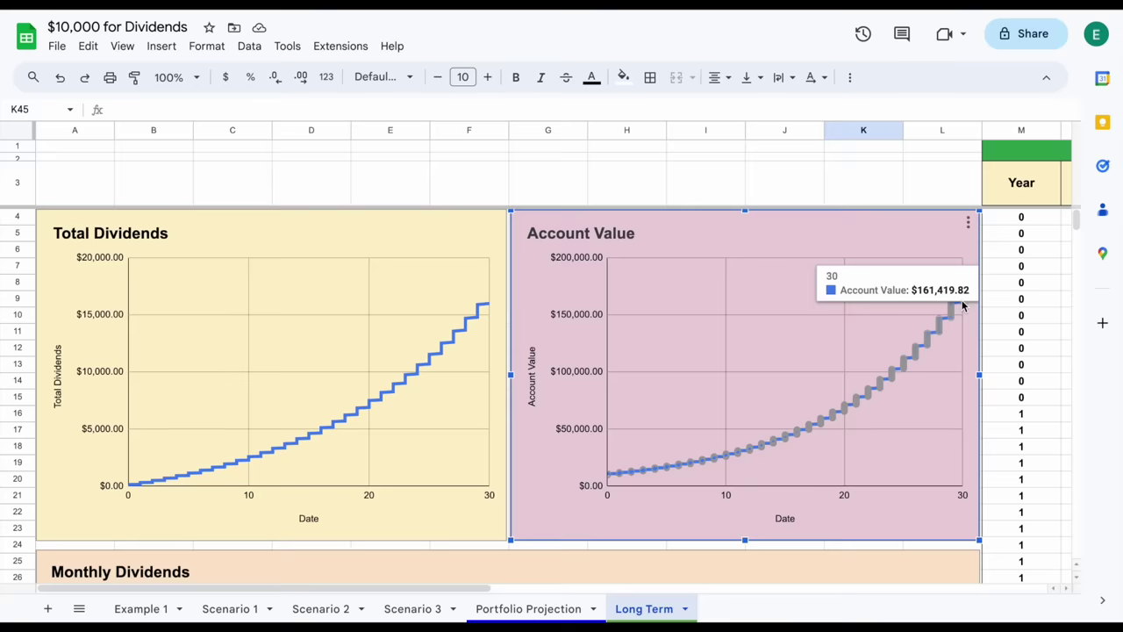
mouse_move(845, 409)
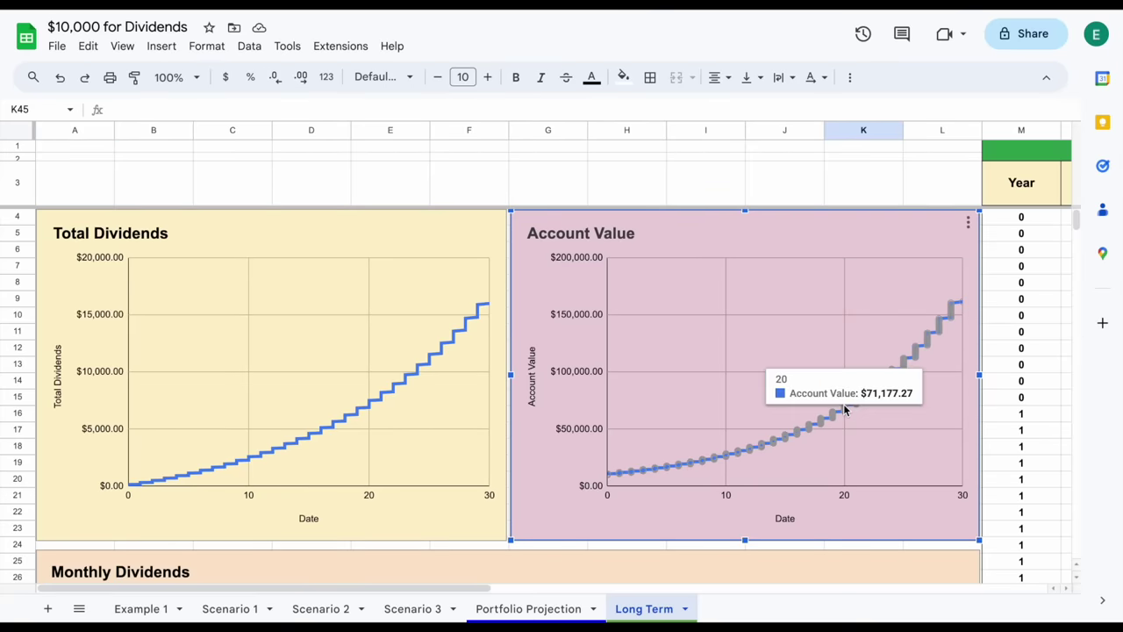
mouse_move(726, 456)
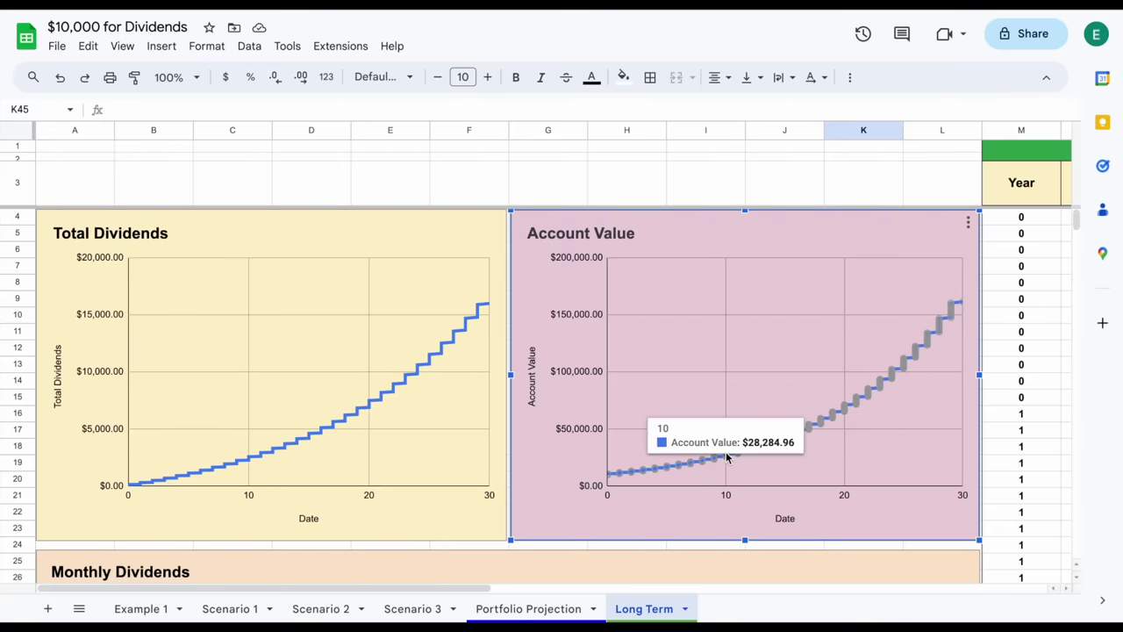
- Examine the Monthly Dividends chart from 1/1/2025 through mid-2030 and around 2040 to its end at 1/1/2053
scroll(727, 457, "down", 5)
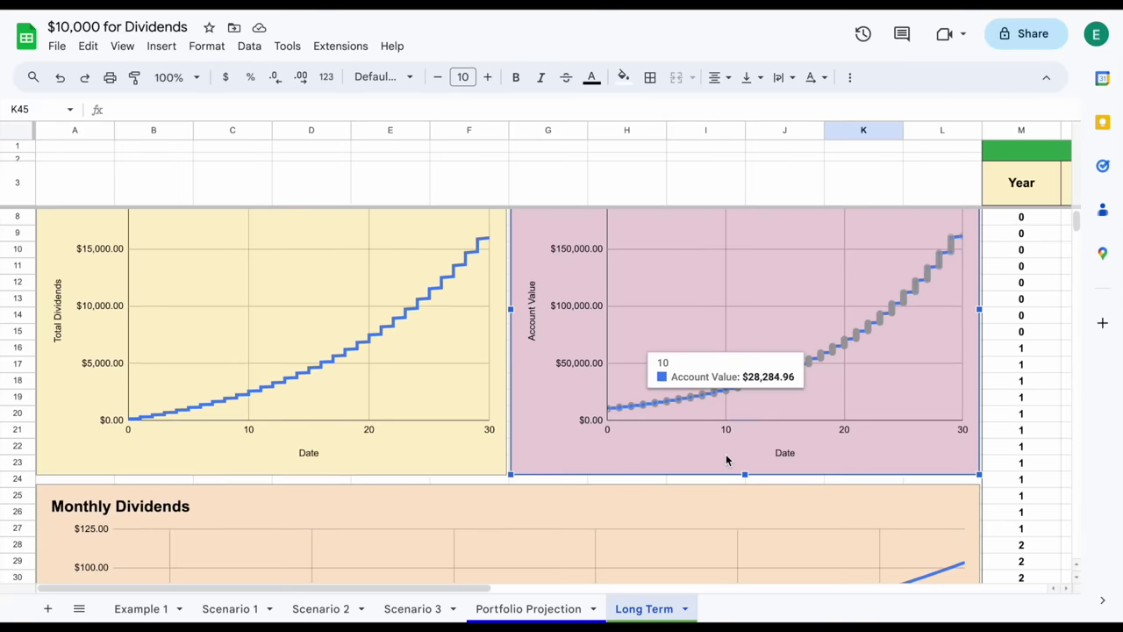
scroll(726, 456, "down", 2)
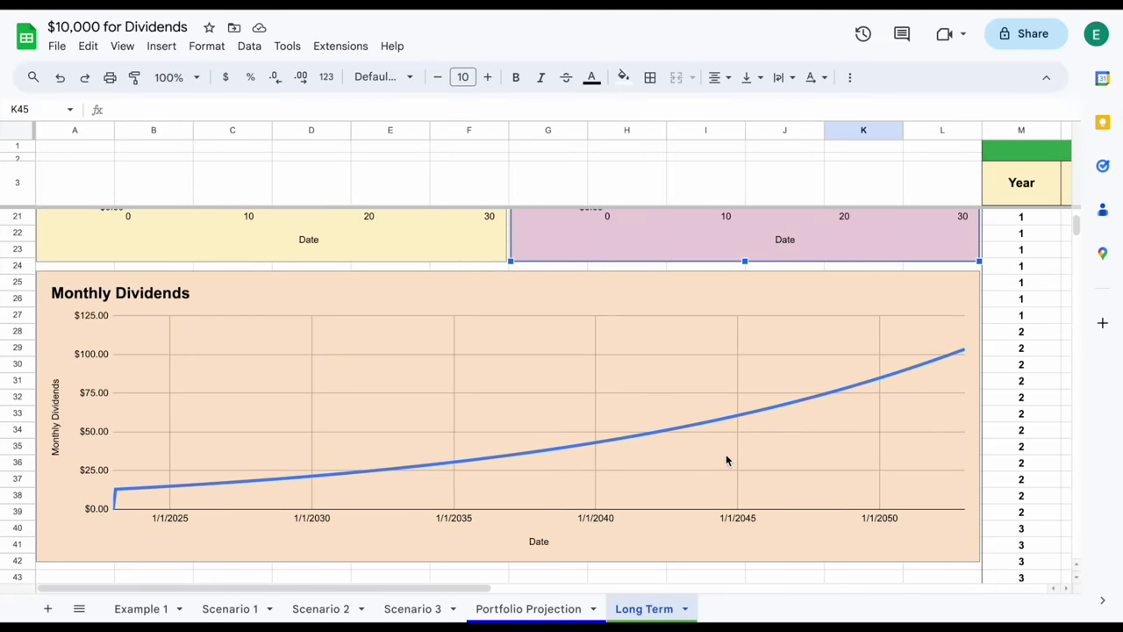
left_click(171, 490)
mouse_move(172, 490)
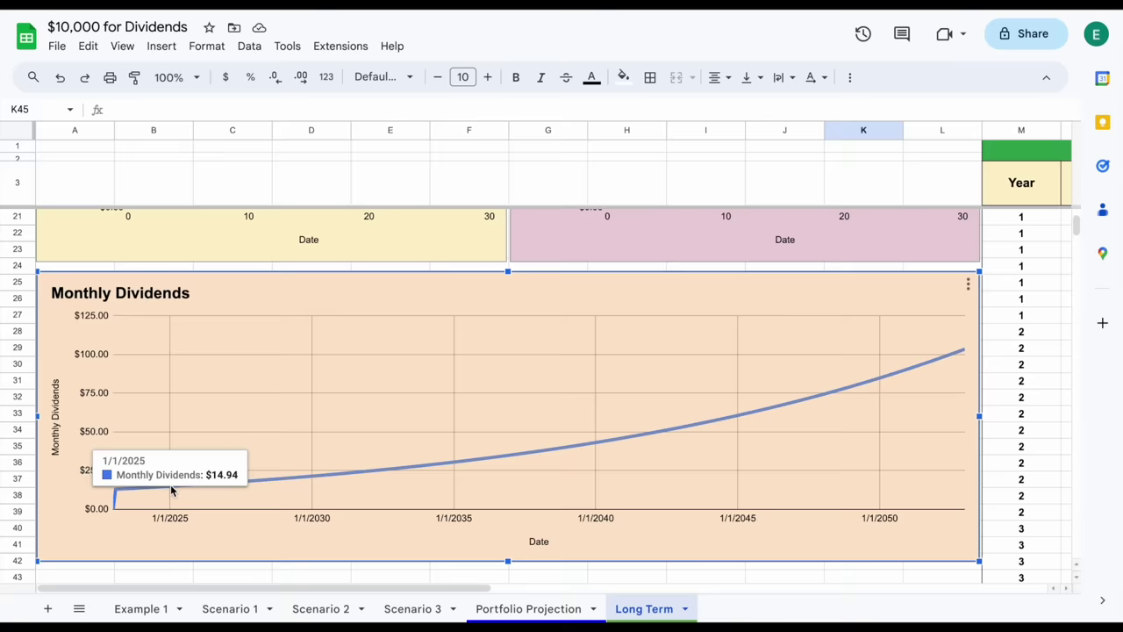
mouse_move(319, 484)
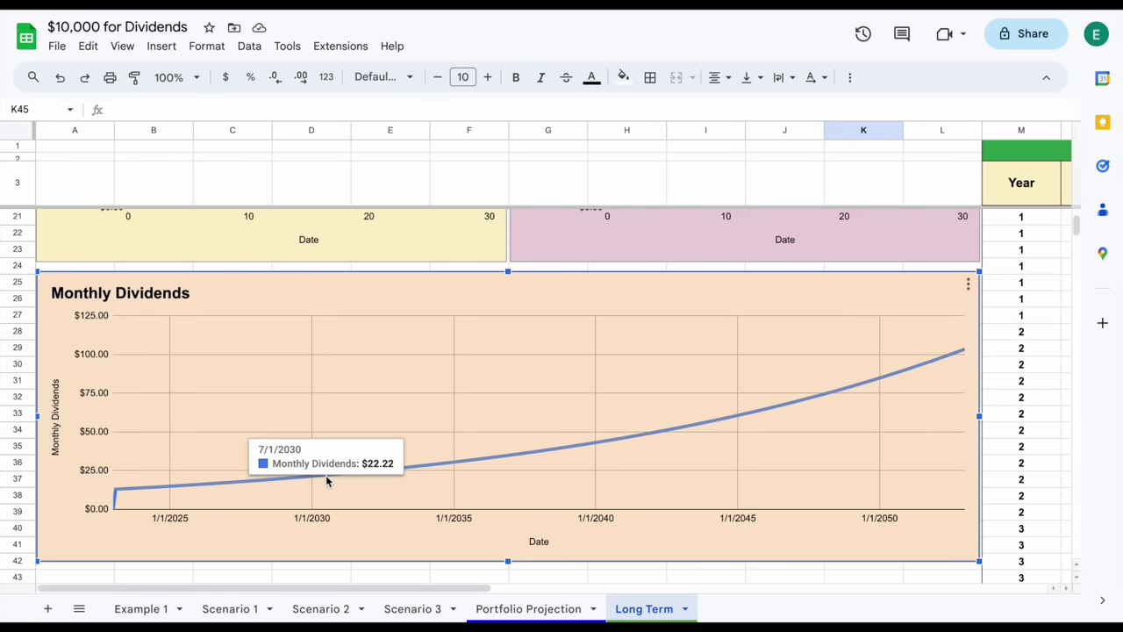
mouse_move(614, 444)
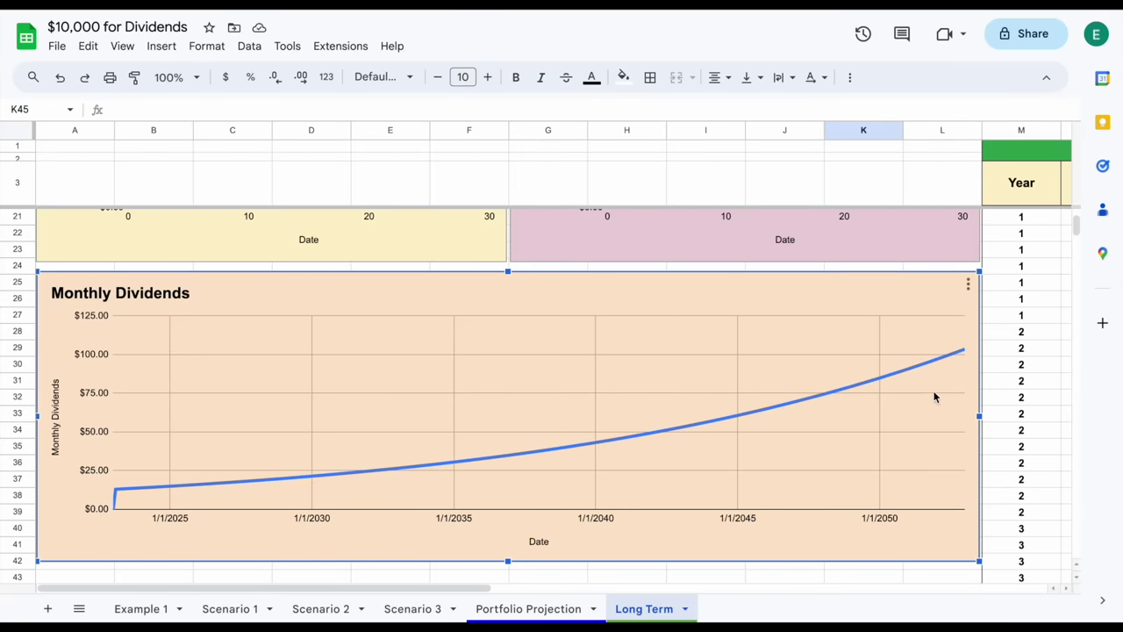
mouse_move(964, 353)
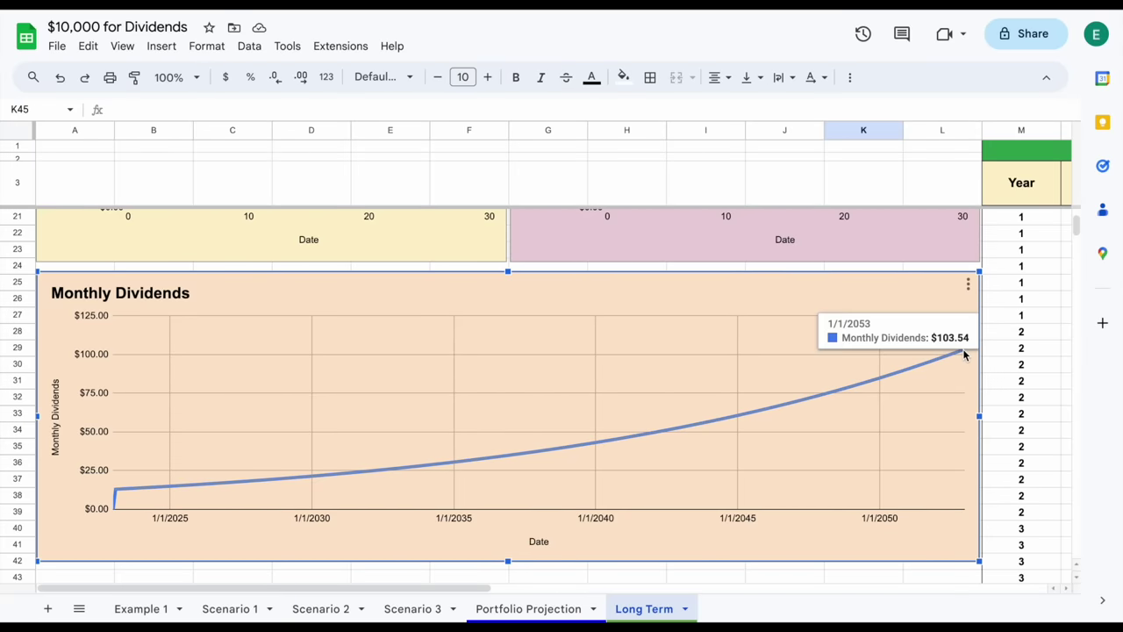
- Check the Year 10, Year 20 and Year 30 amounts in the Yearly Dividends table
scroll(573, 368, "down", 5)
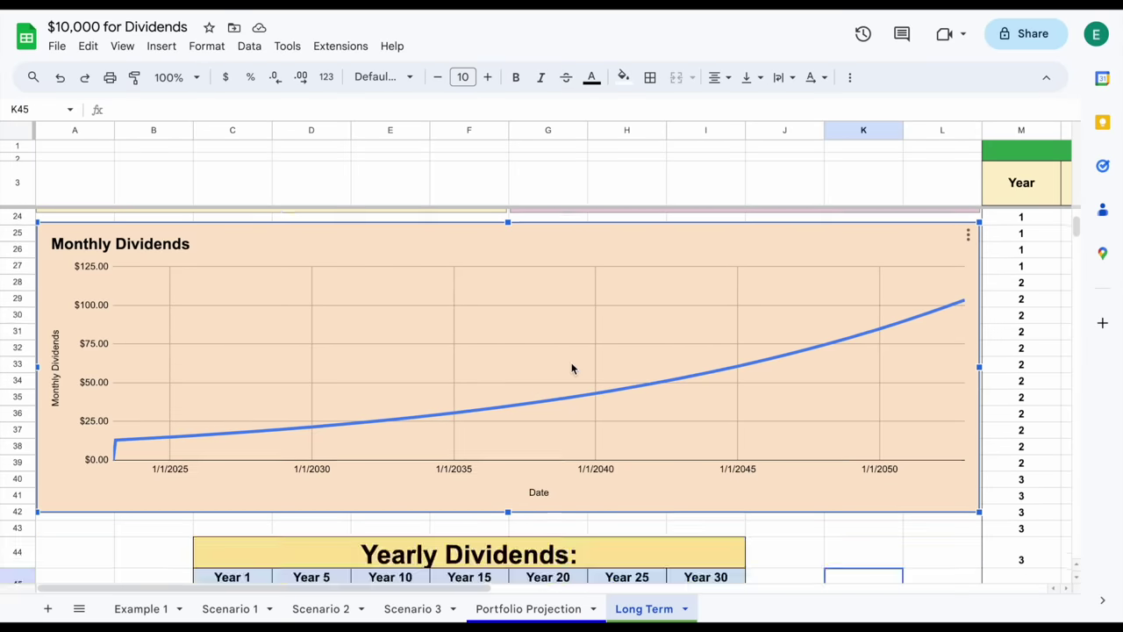
scroll(494, 509, "down", 1)
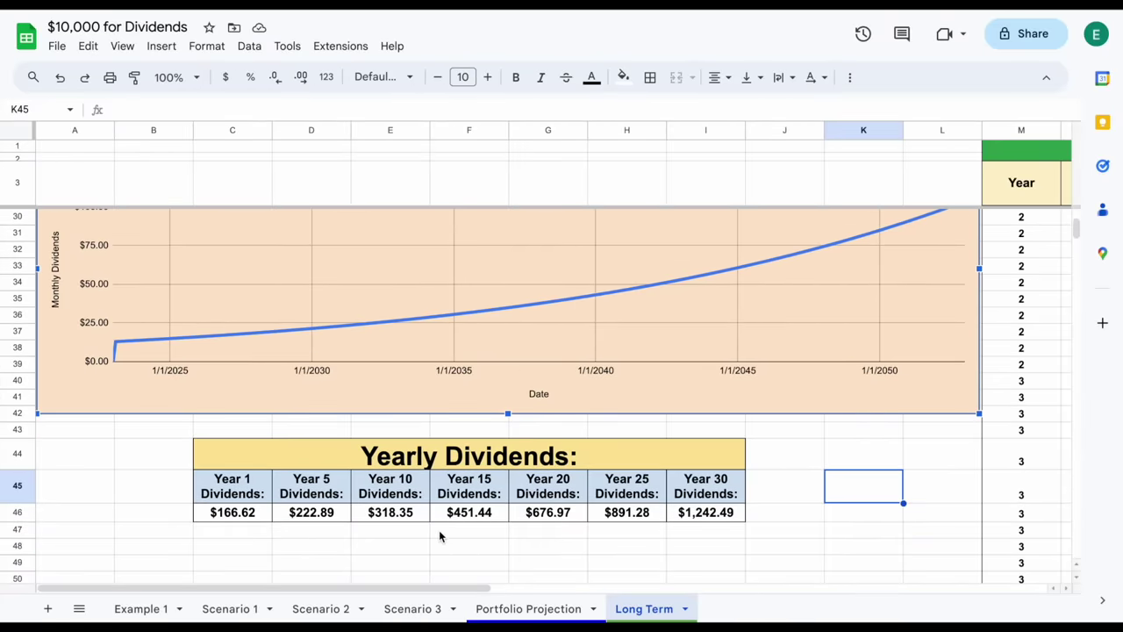
left_click(415, 494)
left_click(421, 516)
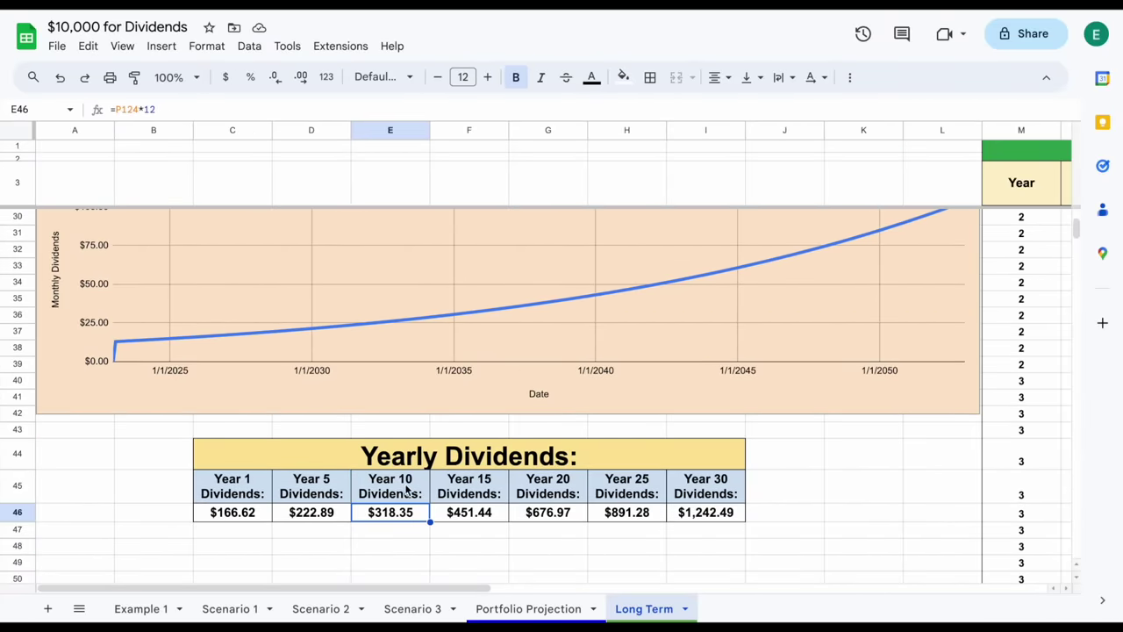
left_click(581, 518)
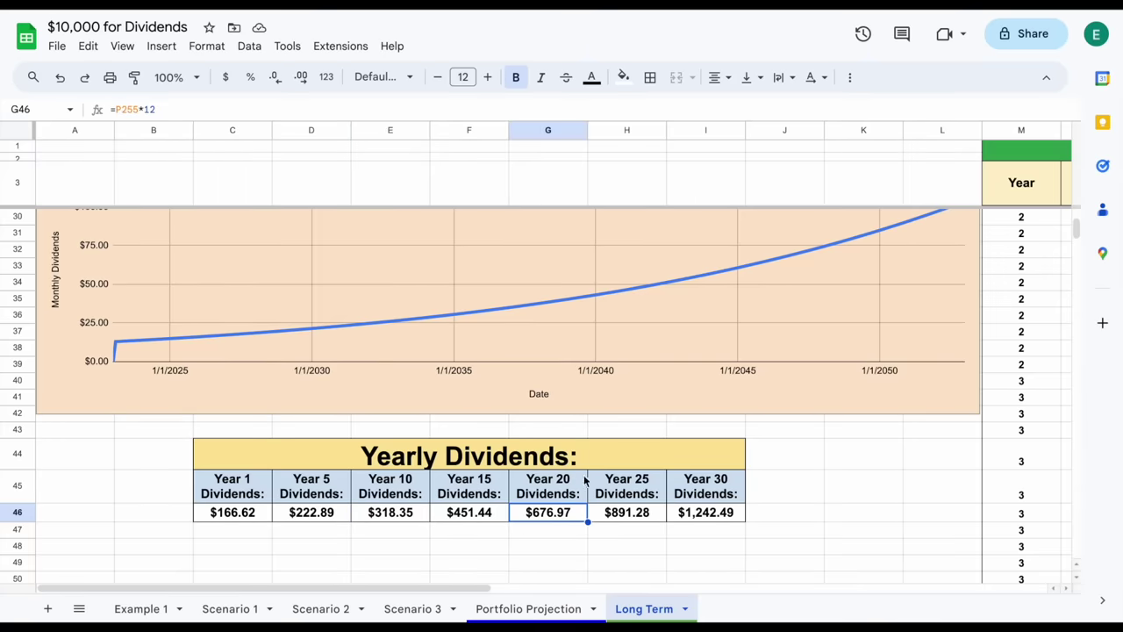
left_click(736, 519)
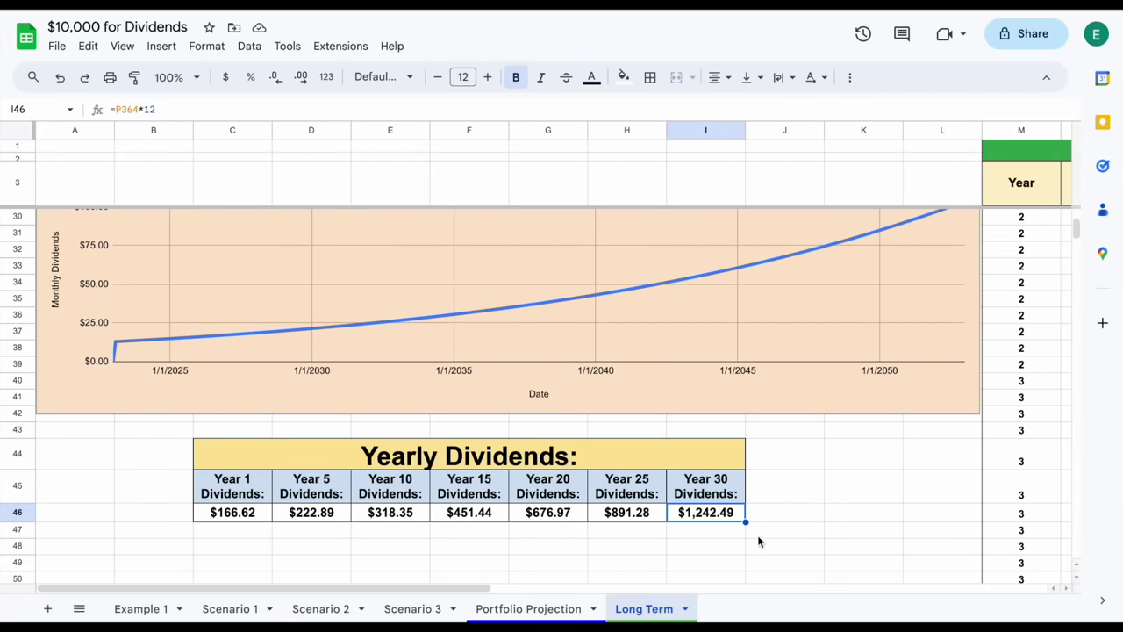
- Go to the Scenario 2 sheet and select its heading about immediate dividend income from Johnson & Johnson
scroll(750, 541, "up", 1)
scroll(750, 541, "up", 1)
left_click(965, 274)
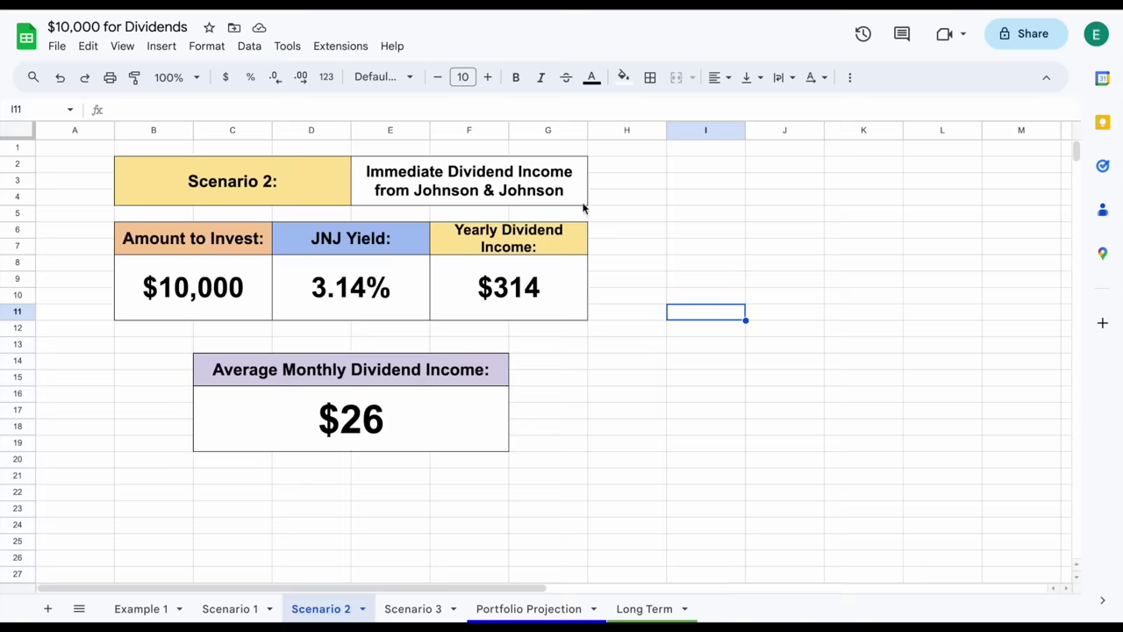
left_click(529, 198)
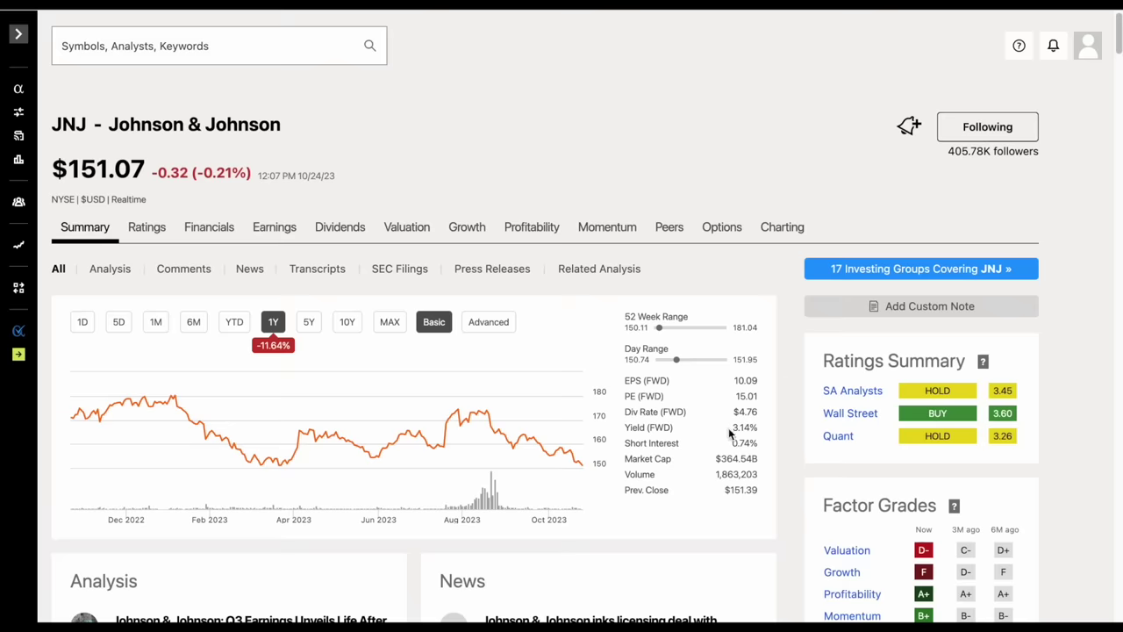
- Switch to the JNJ page on Seeking Alpha and review its dividend growth grades and rates
left_click(346, 228)
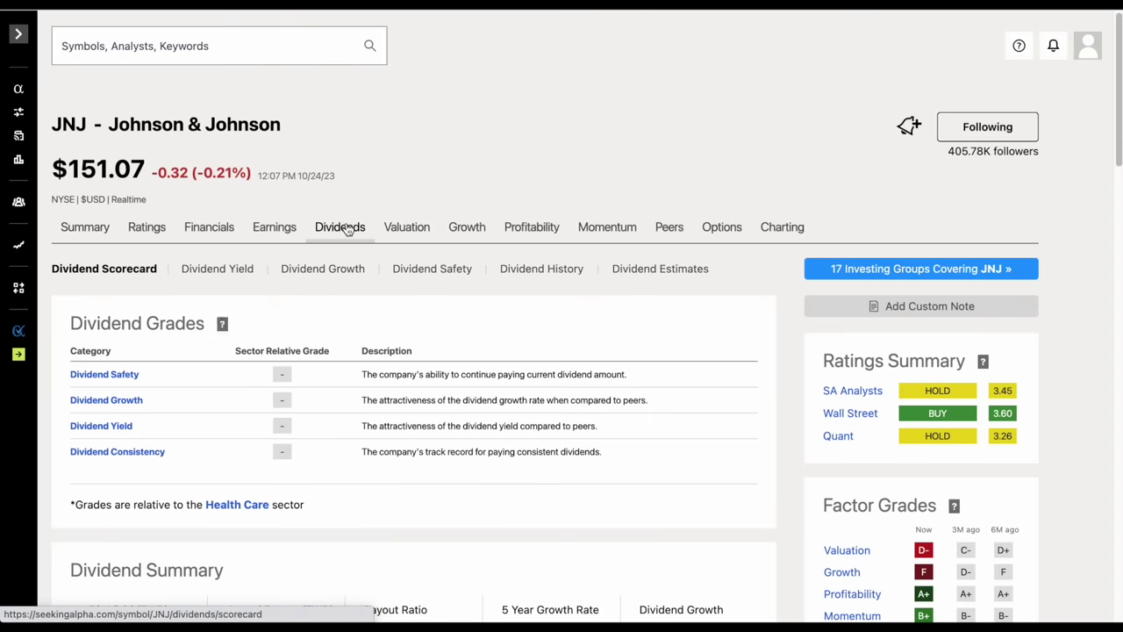
left_click(323, 268)
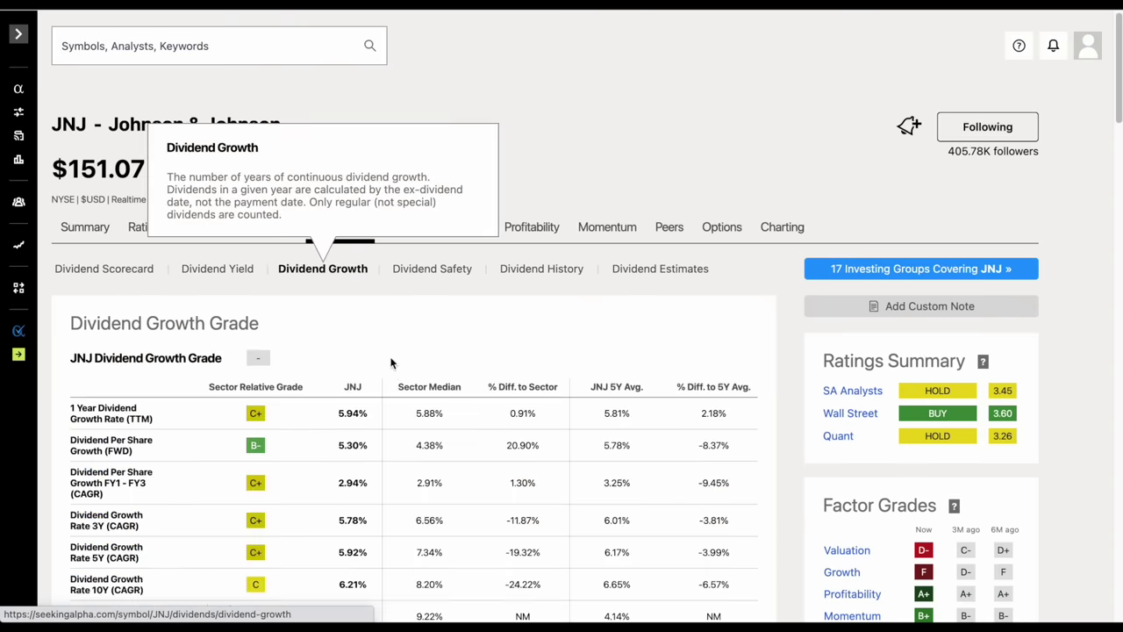
scroll(392, 362, "down", 3)
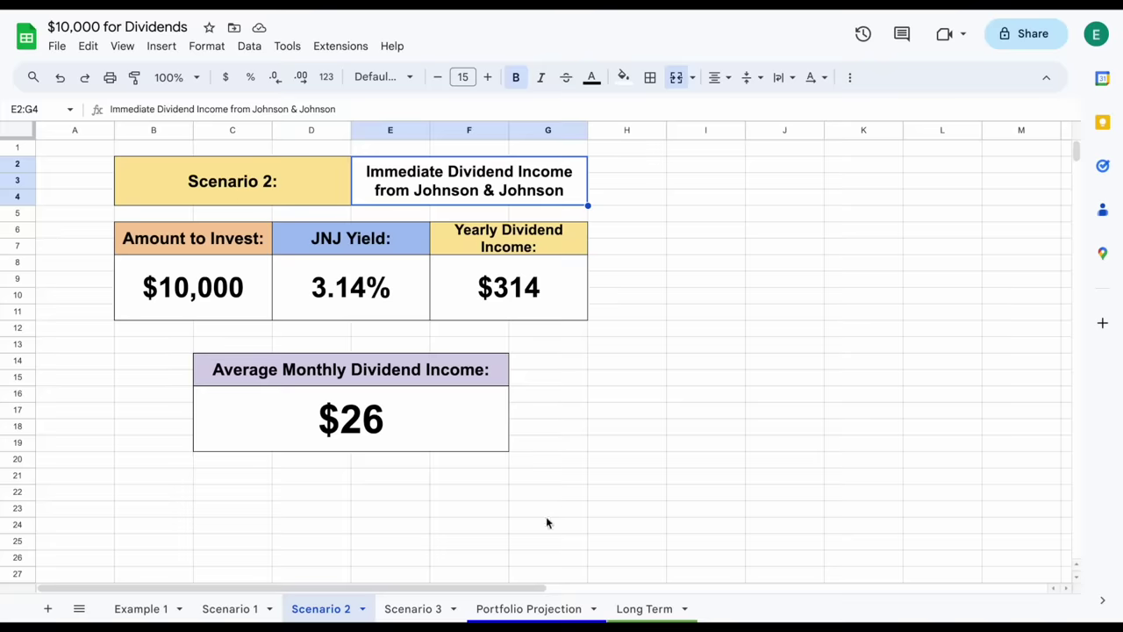
- Review the price growth rate, starting portfolio size, dividend growth rate and dividend yield variables on the Portfolio Projection sheet
left_click(528, 608)
left_click_drag(344, 292, 339, 316)
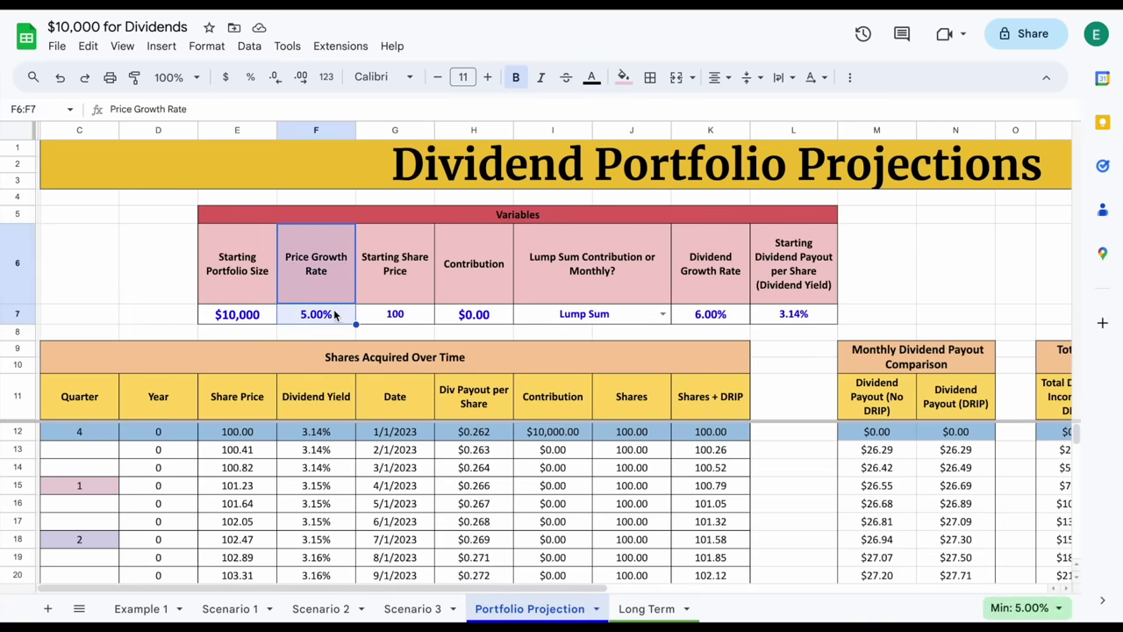
left_click_drag(274, 292, 268, 317)
left_click_drag(737, 294, 735, 309)
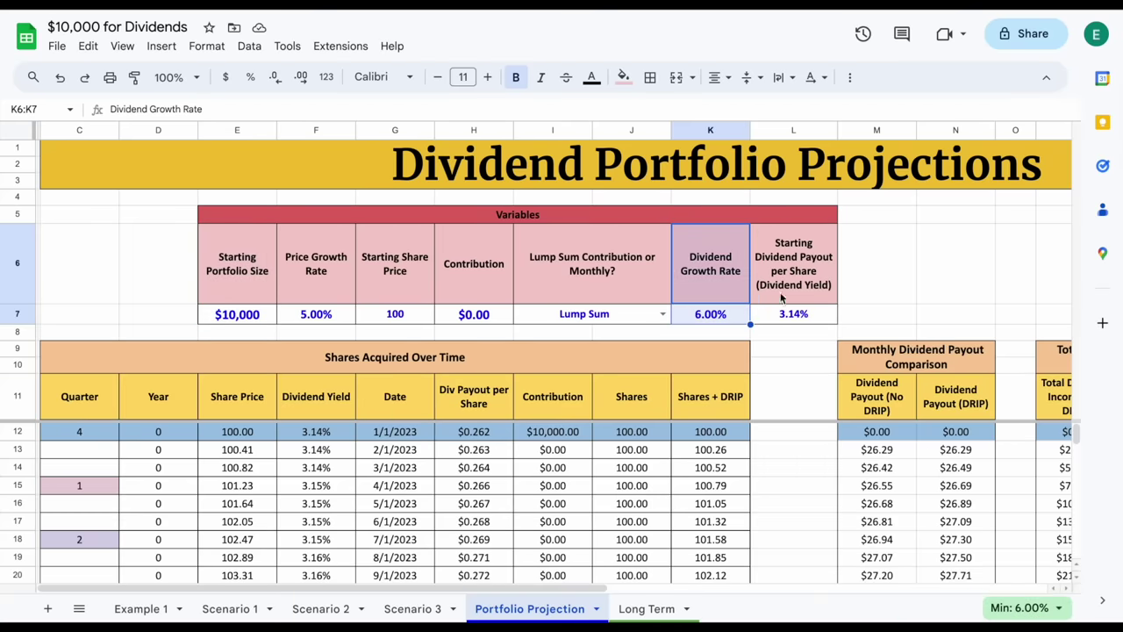
left_click(823, 316)
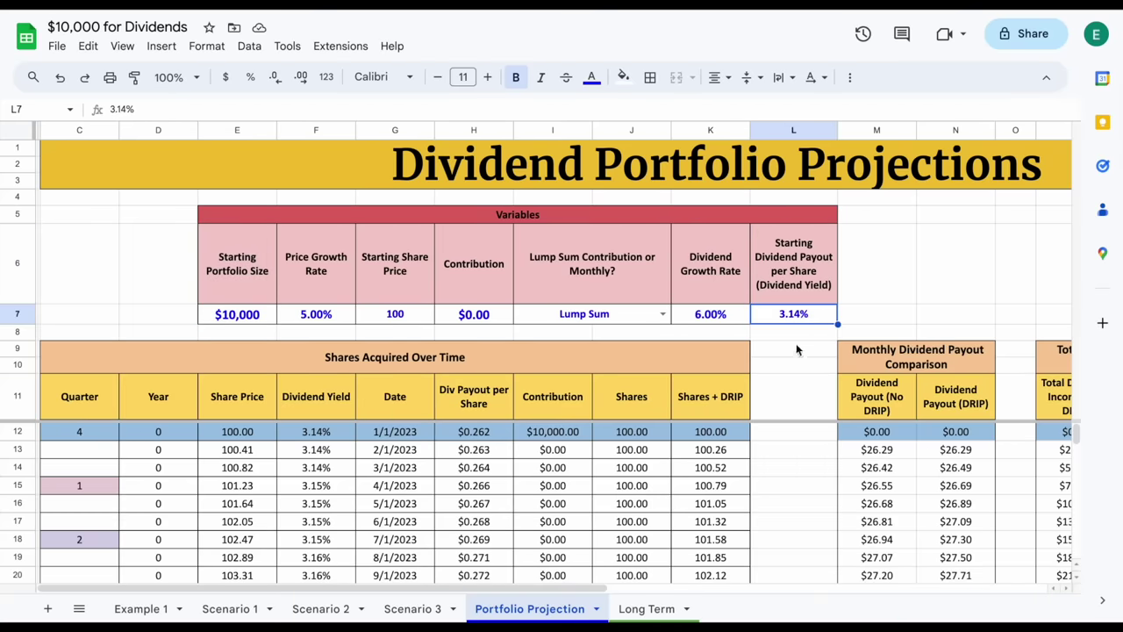
- Show the Long Term sheet at 50% zoom for an overview of its charts and tables
left_click(647, 608)
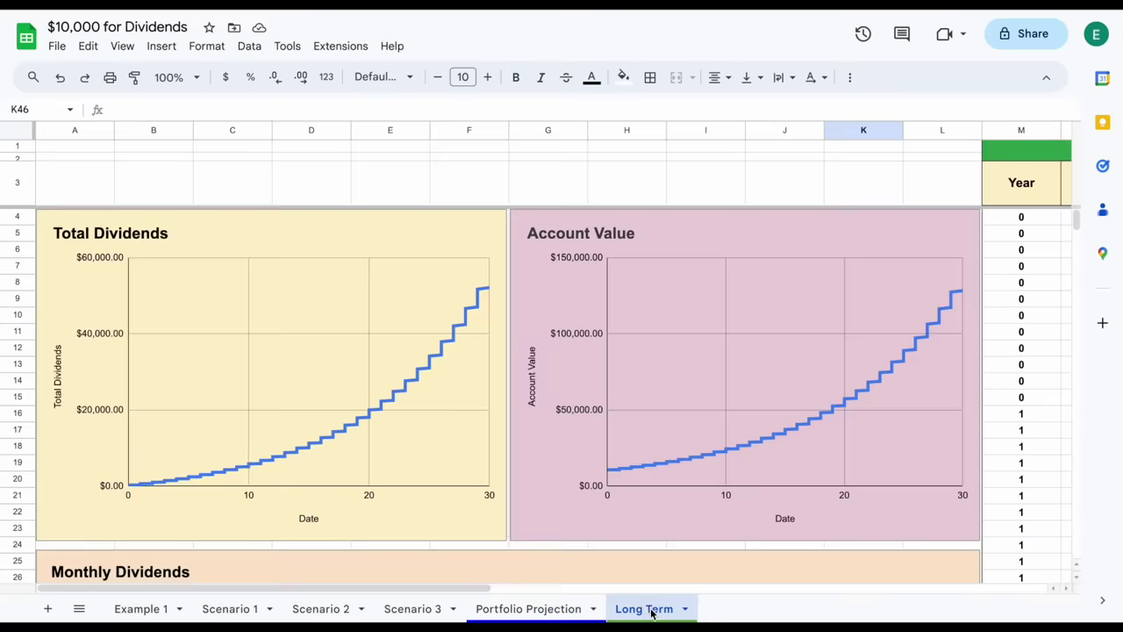
left_click(169, 77)
type("50")
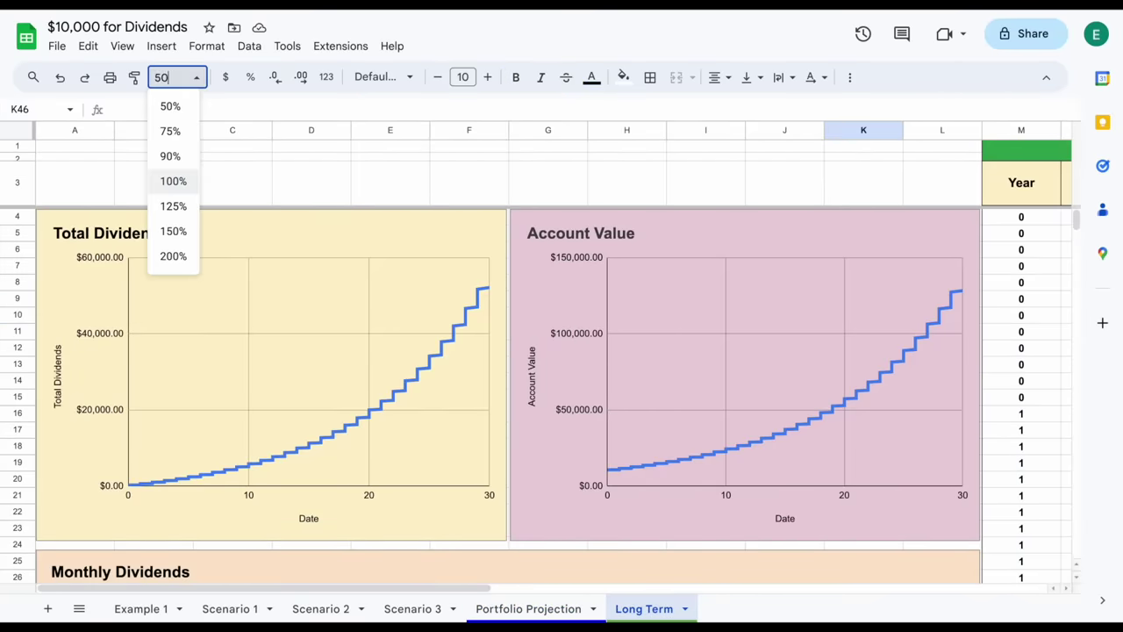
key("Return")
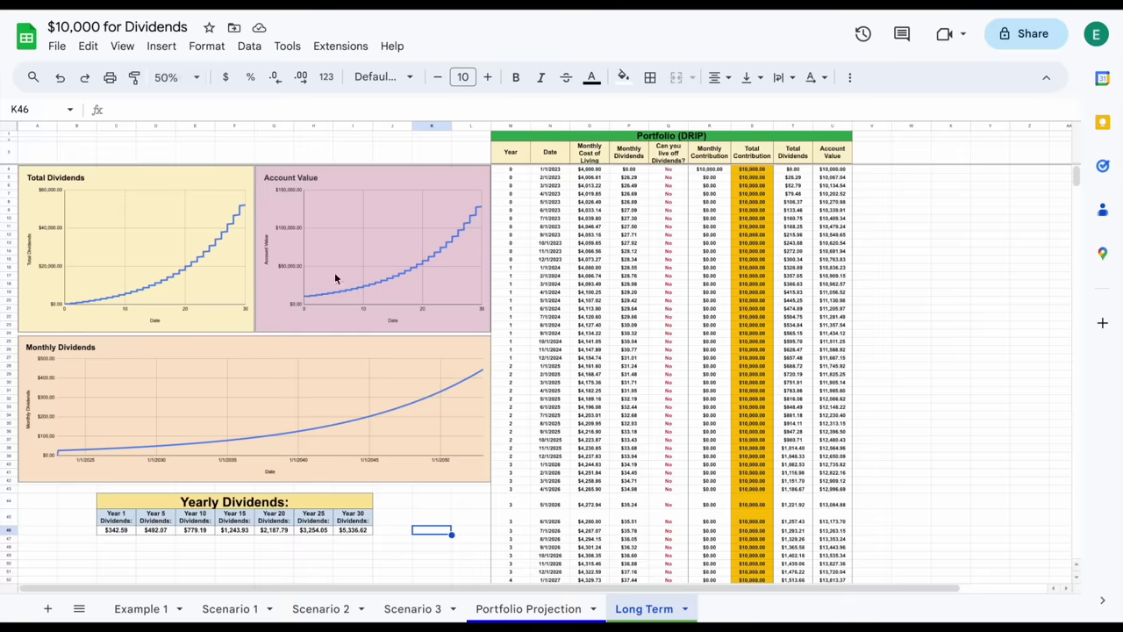
- Return the zoom to 100% and read the updated Total Dividends chart at years 30, 20 and 10
left_click(177, 79)
type("100")
key("Return")
left_click(492, 295)
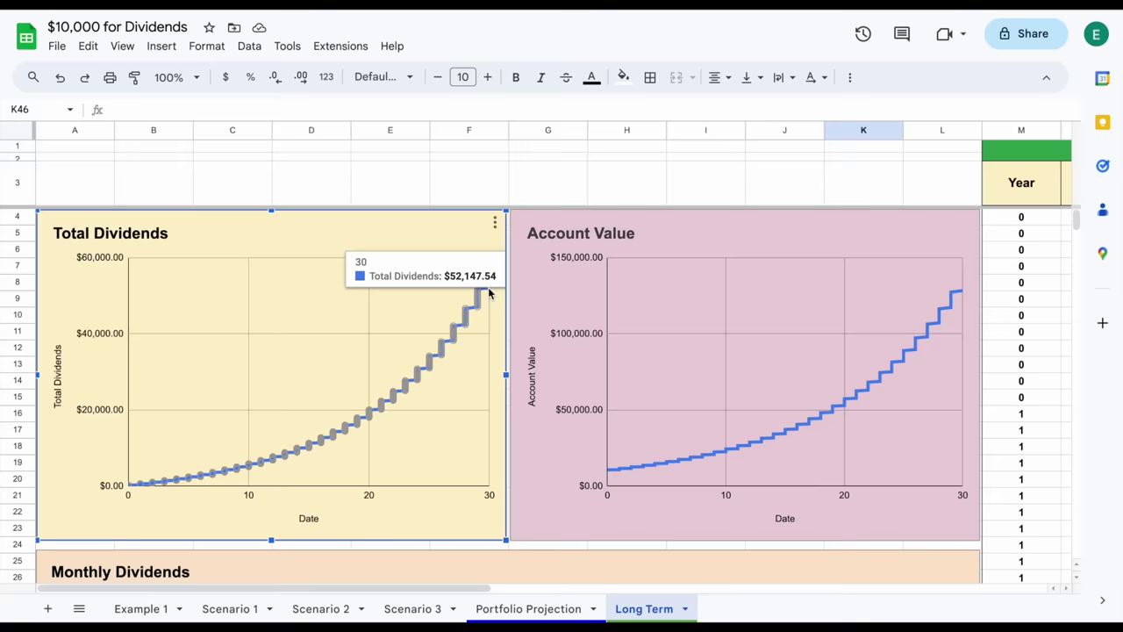
mouse_move(369, 416)
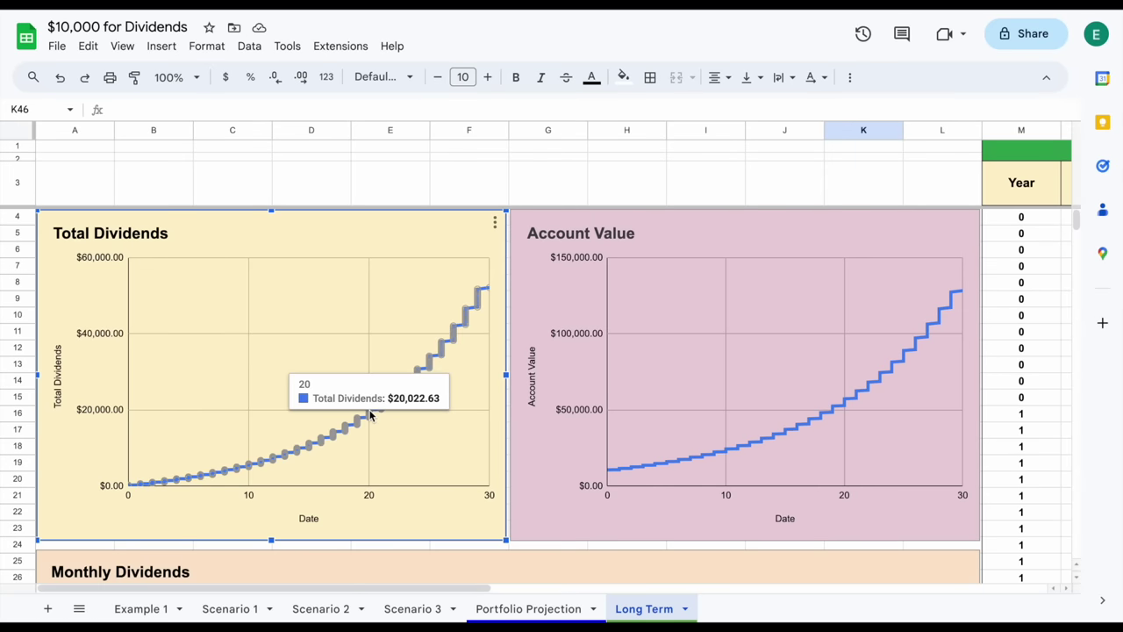
mouse_move(250, 470)
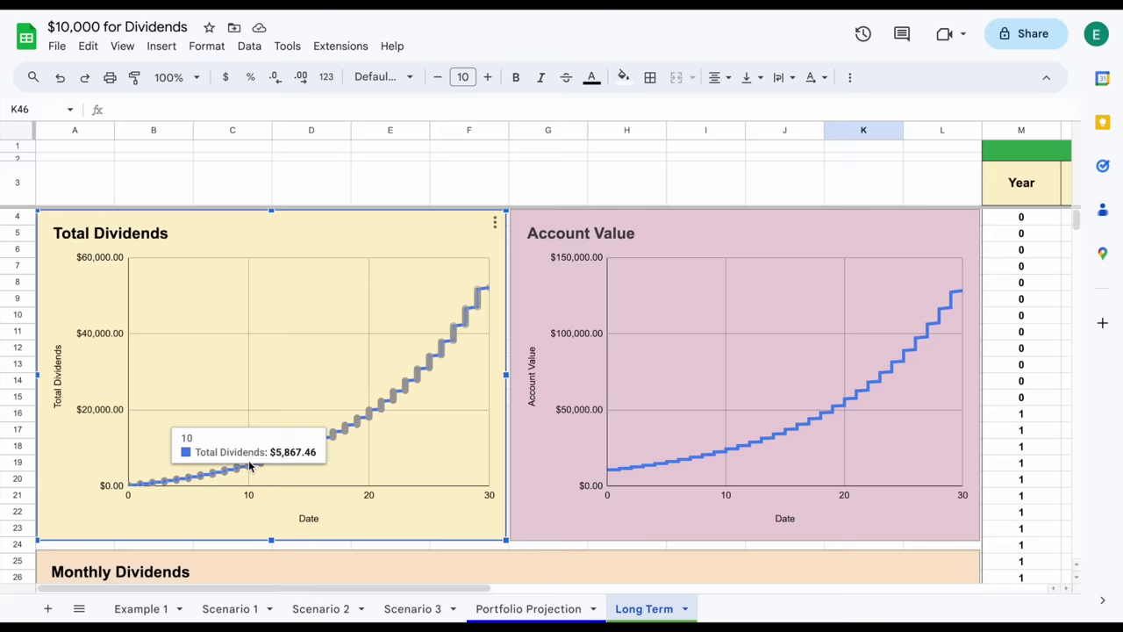
- Read the year 30 point in the Account Value chart, and return to the year 30 end of the Total Dividends chart
left_click(821, 352)
mouse_move(962, 298)
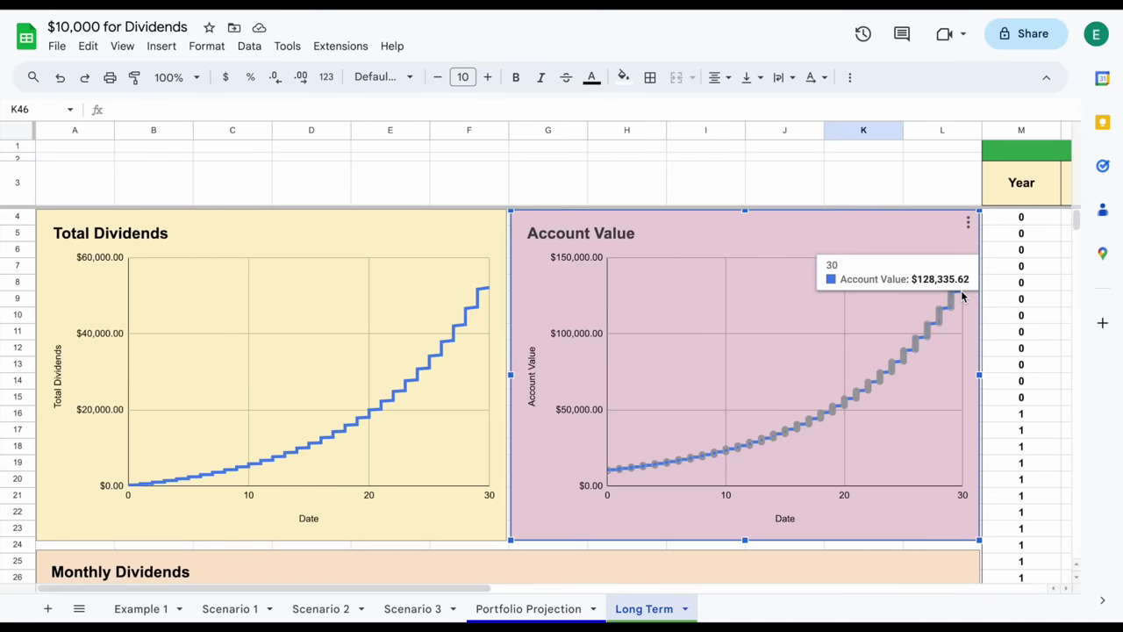
left_click(490, 292)
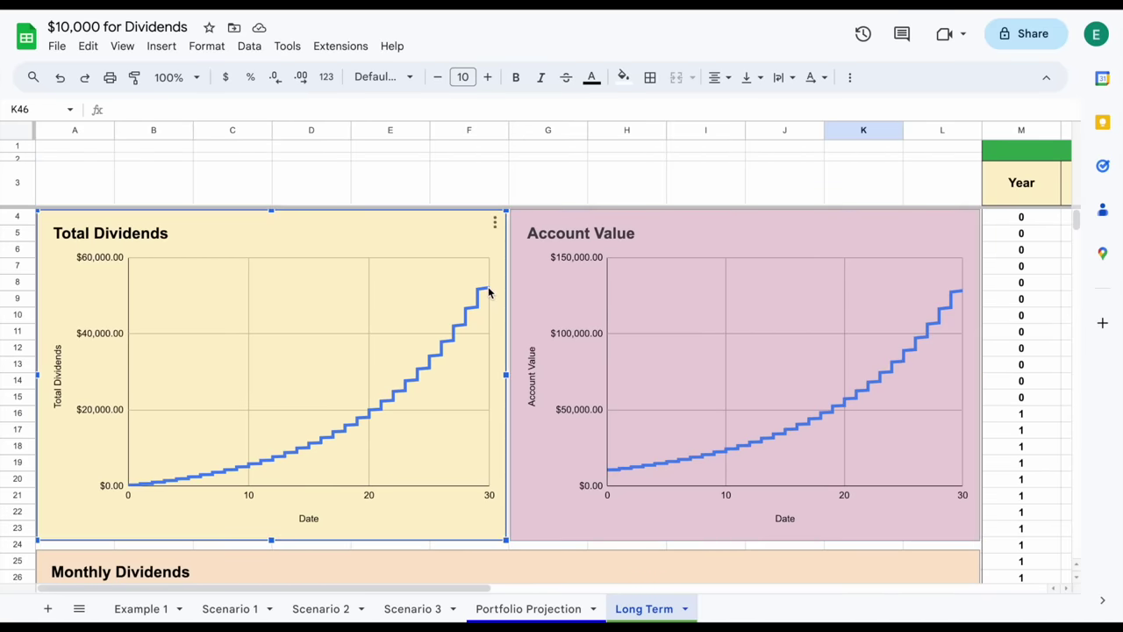
- Read the Monthly Dividends chart at its 2053 end and at points around 2040 and 2030
scroll(537, 277, "down", 2)
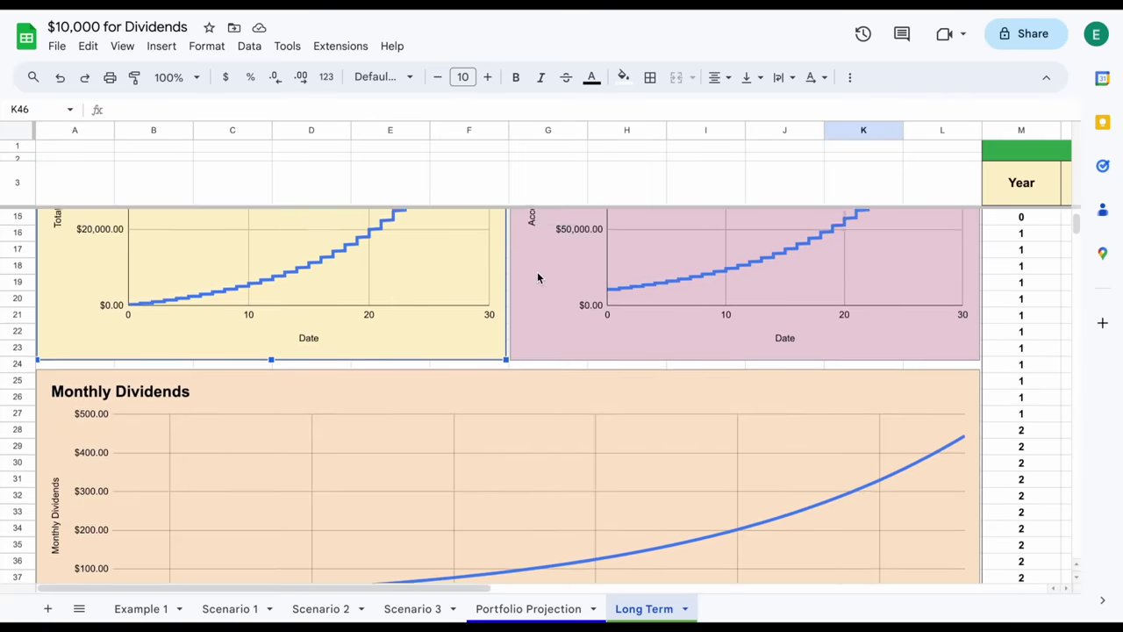
scroll(538, 278, "down", 2)
left_click(967, 330)
mouse_move(965, 325)
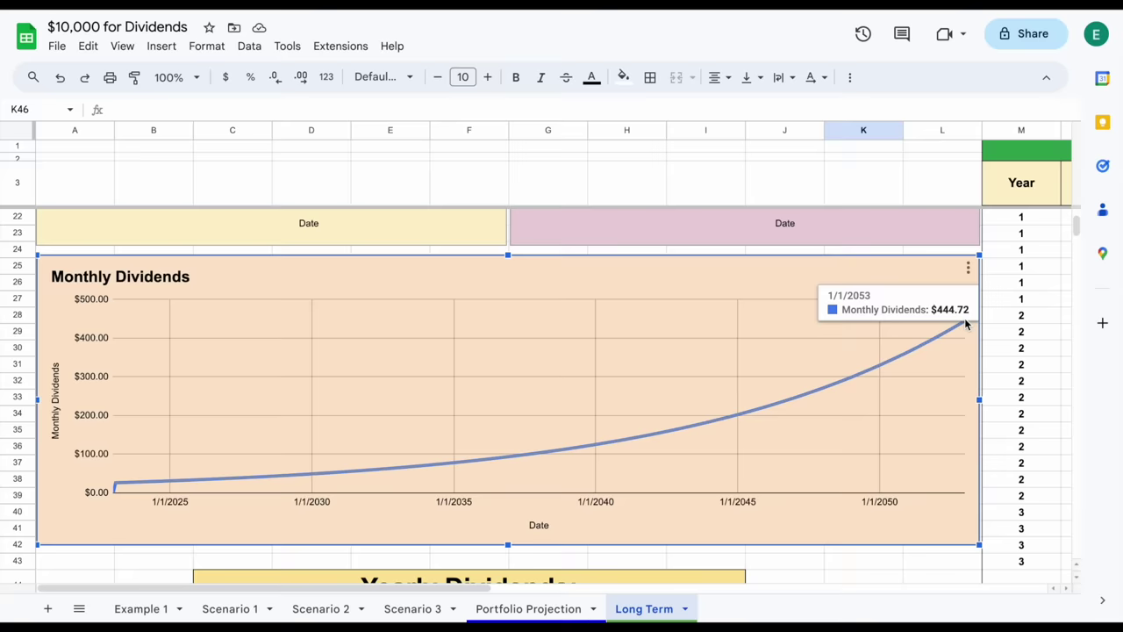
mouse_move(613, 446)
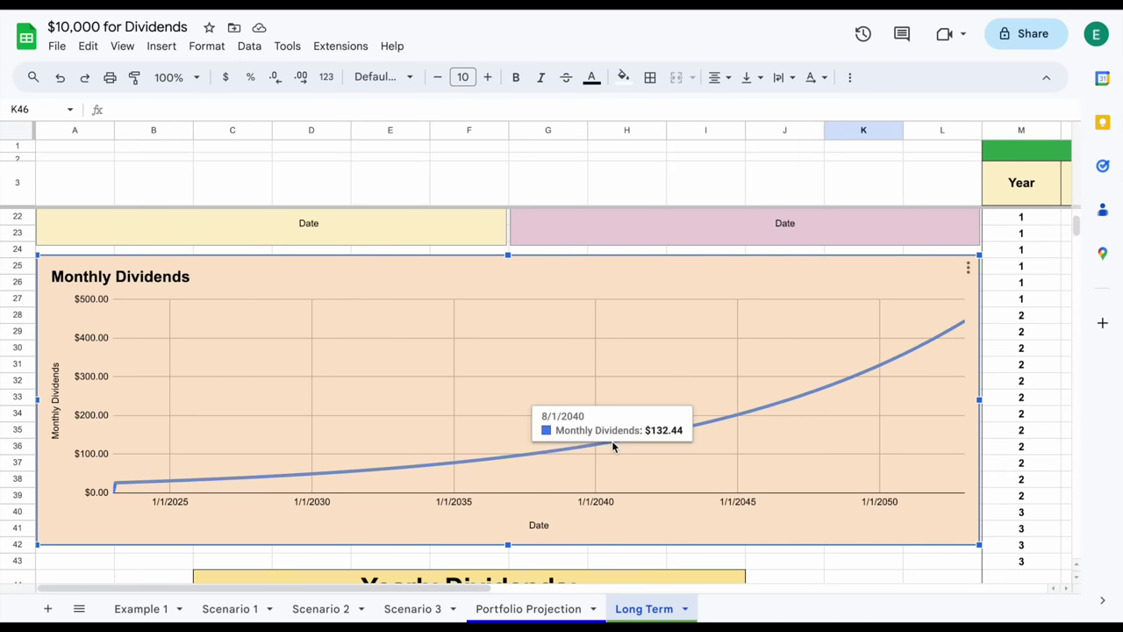
mouse_move(316, 476)
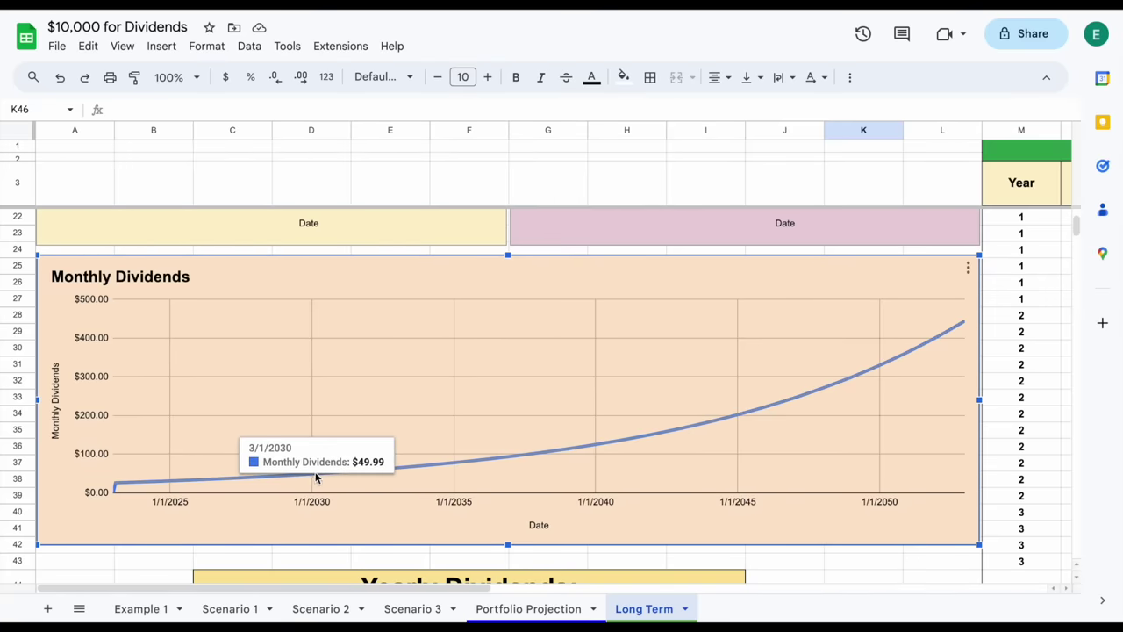
- Review the year 1, 10, 20 and 30 amounts in the Yearly Dividends table
scroll(416, 431, "down", 3)
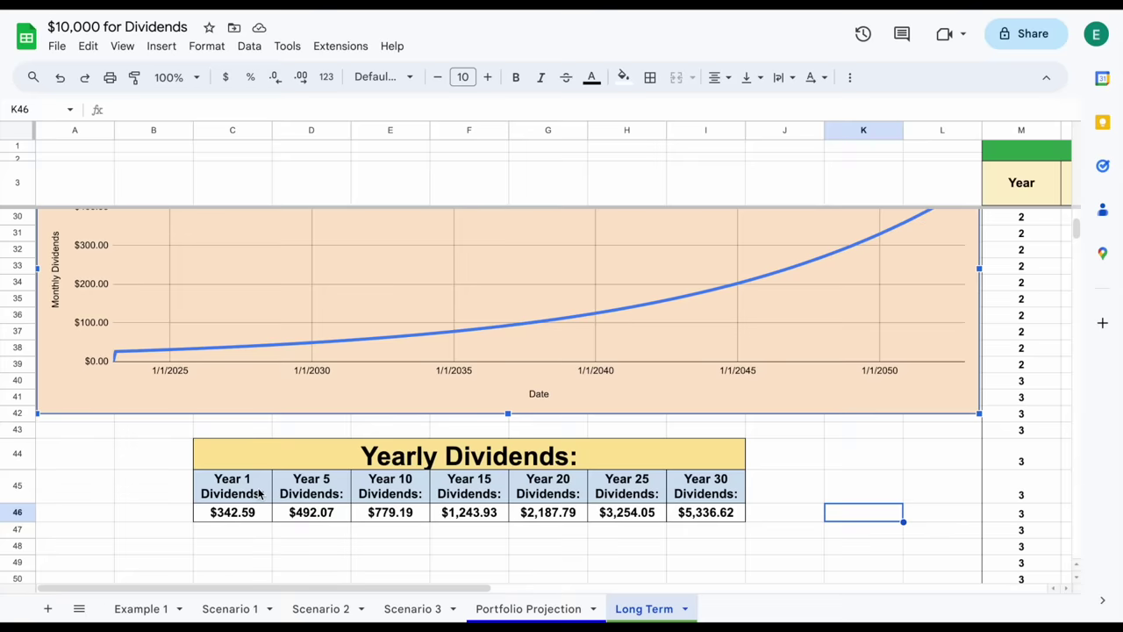
left_click_drag(260, 494, 261, 514)
left_click(260, 516)
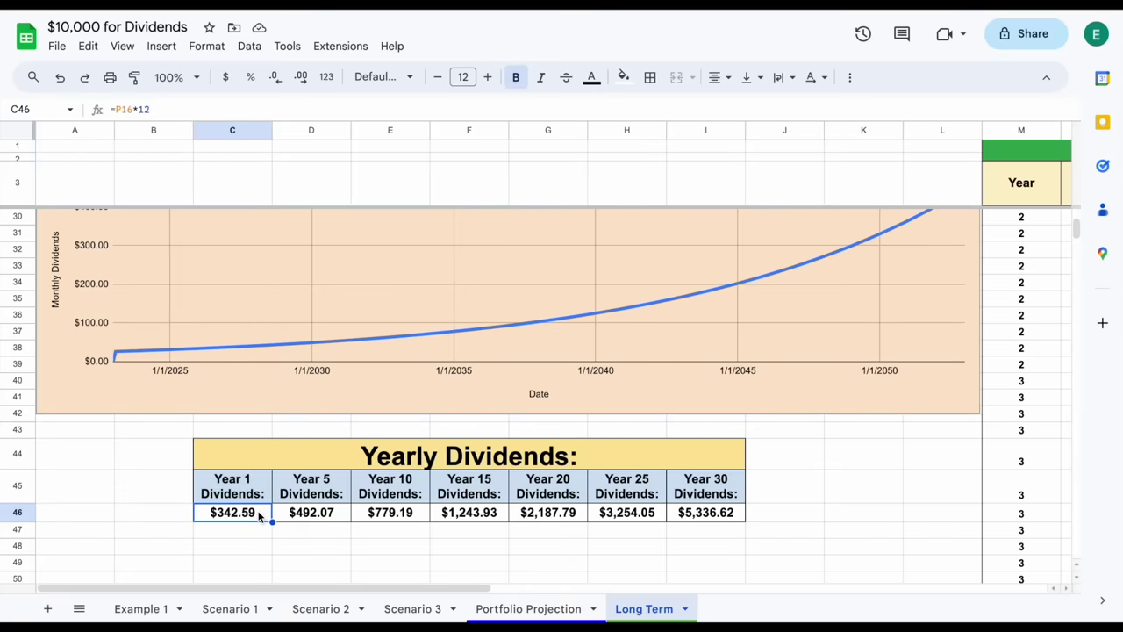
left_click_drag(418, 497, 419, 517)
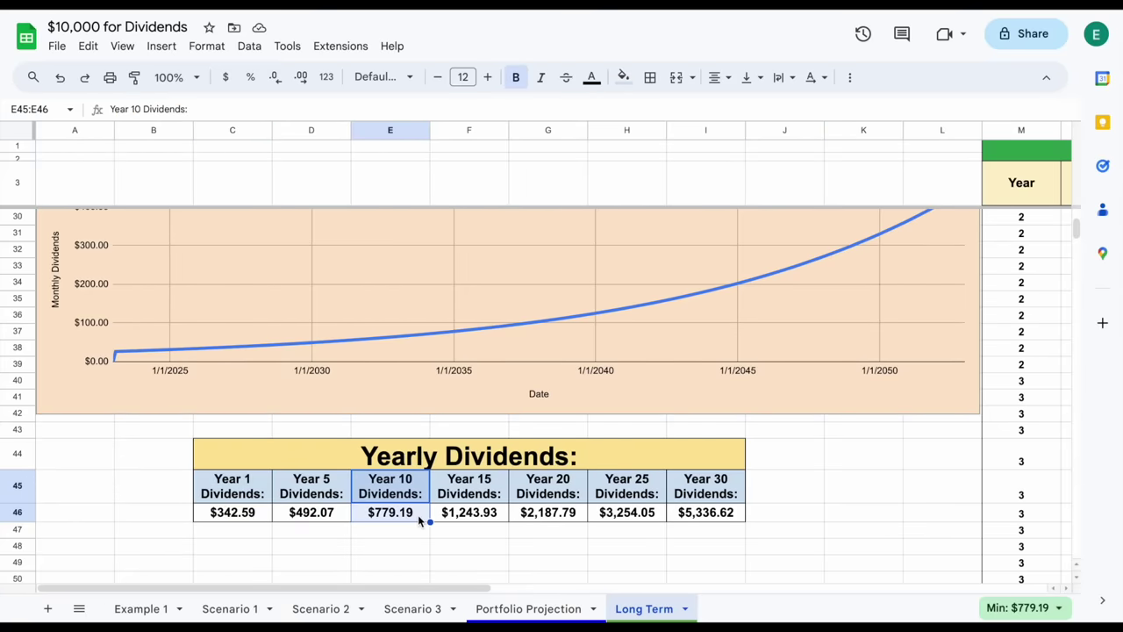
left_click(419, 517)
left_click_drag(576, 496, 575, 517)
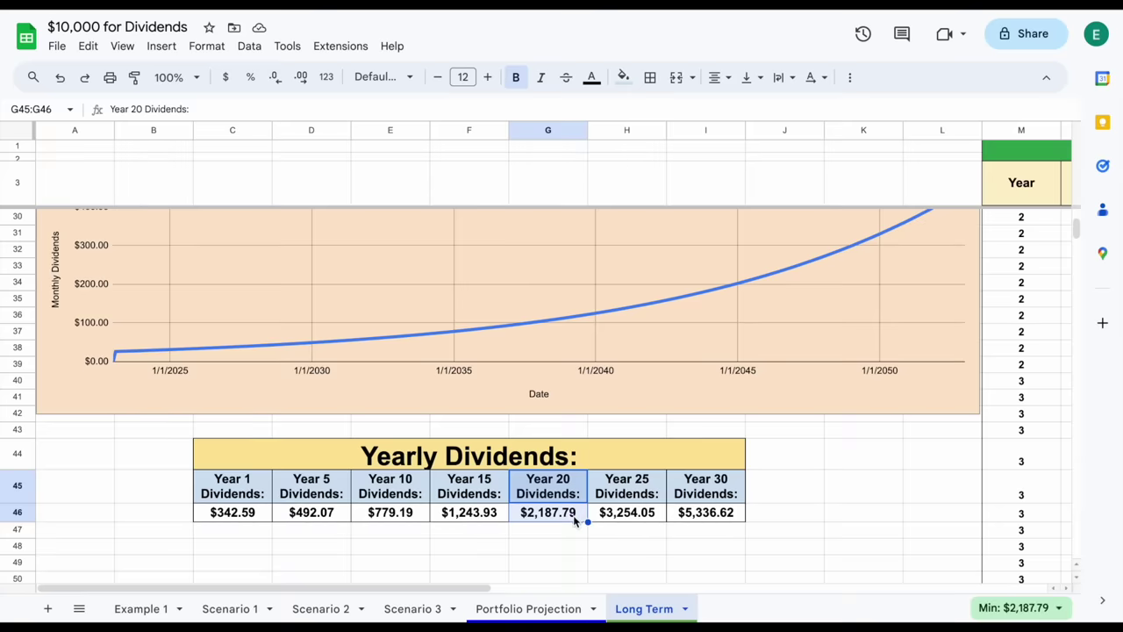
left_click(575, 519)
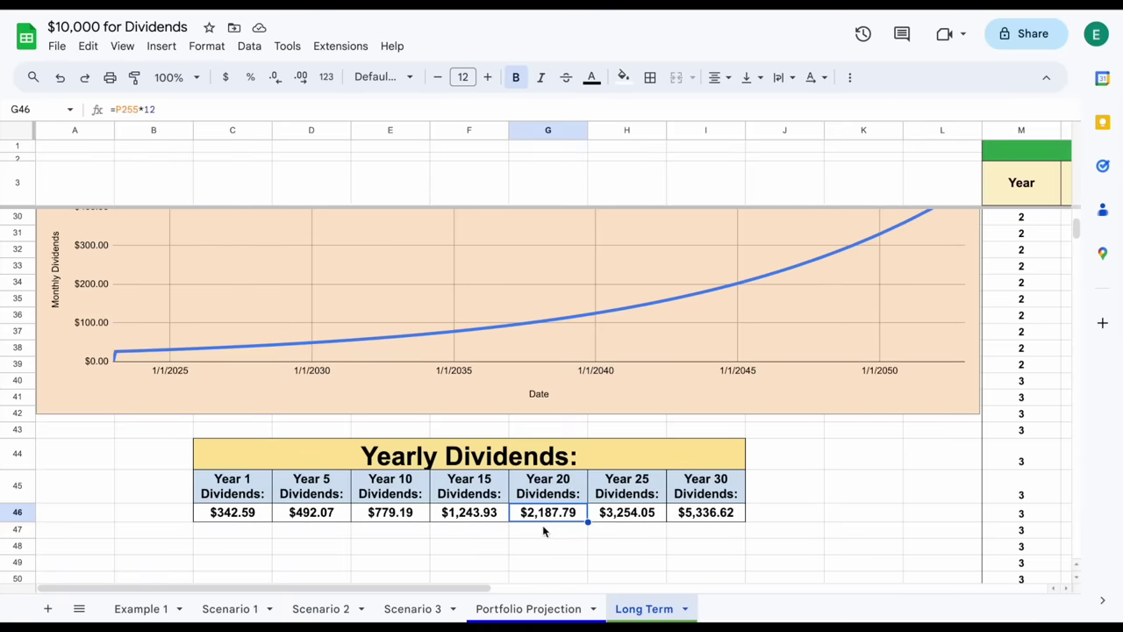
left_click(739, 495)
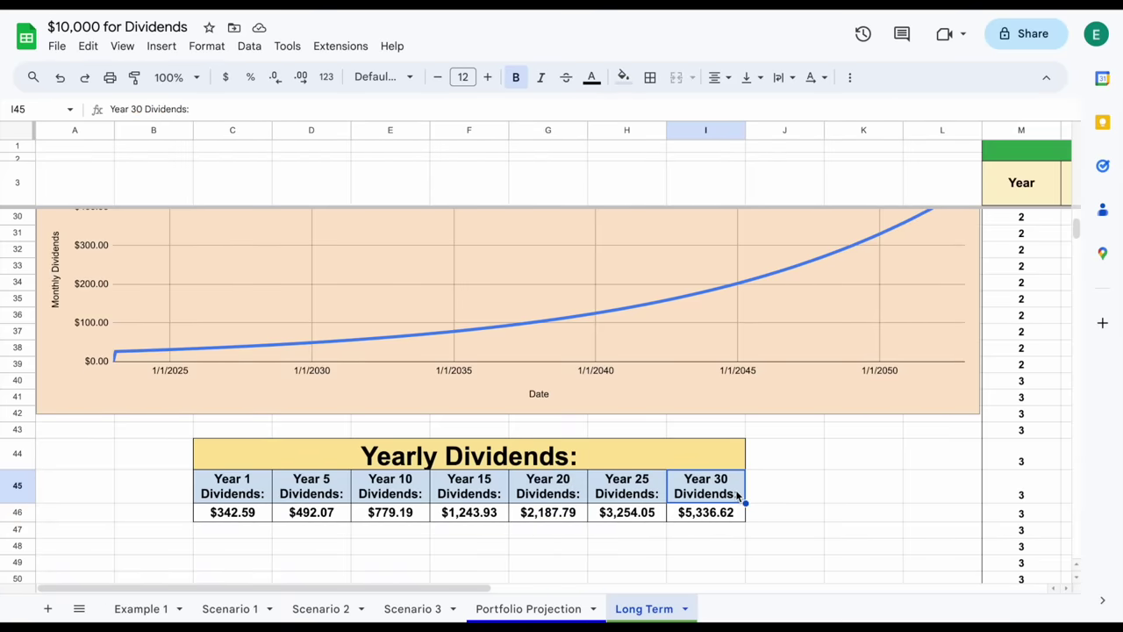
left_click(737, 517)
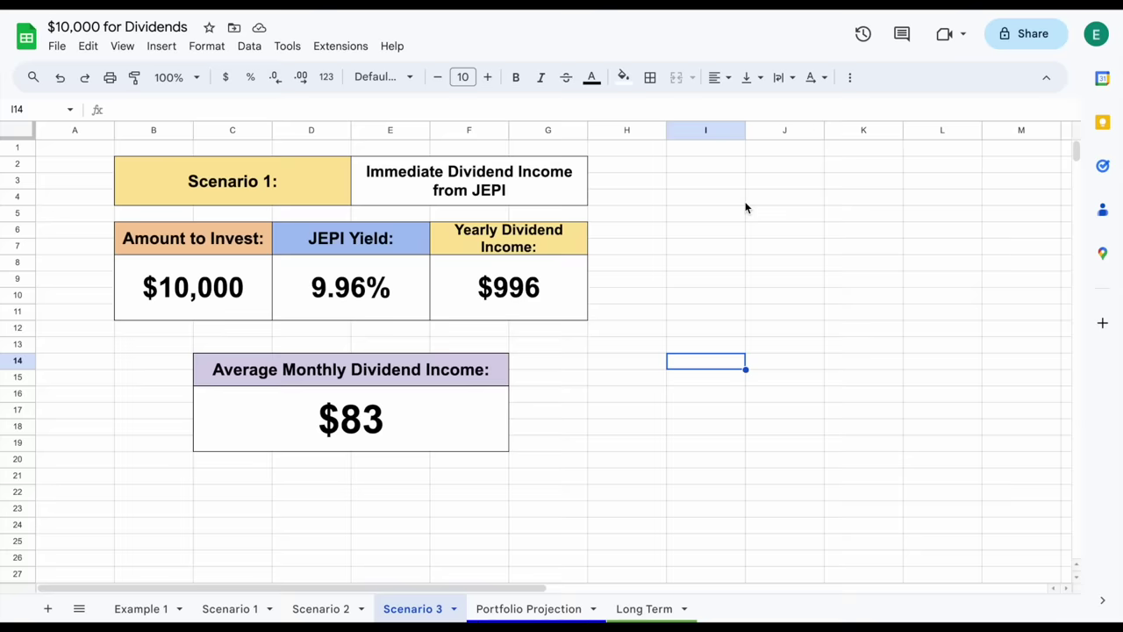
- From the JEPI scenario on the Scenario 3 sheet, switch to JEPI's Seeking Alpha page and examine its dividend history chart
left_click(537, 196)
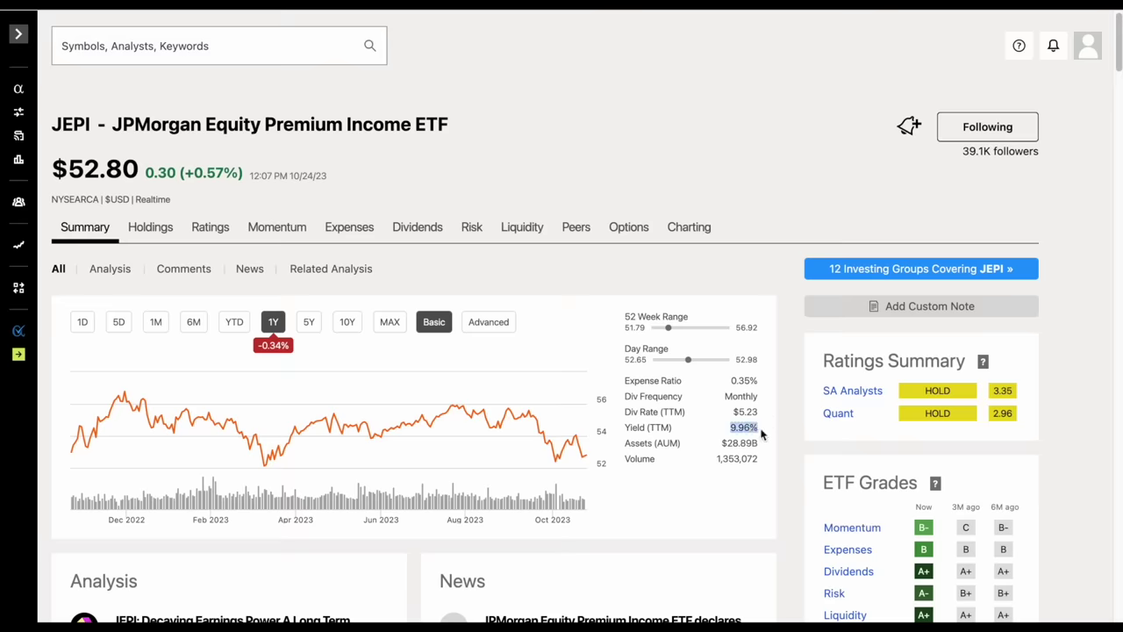
left_click(423, 231)
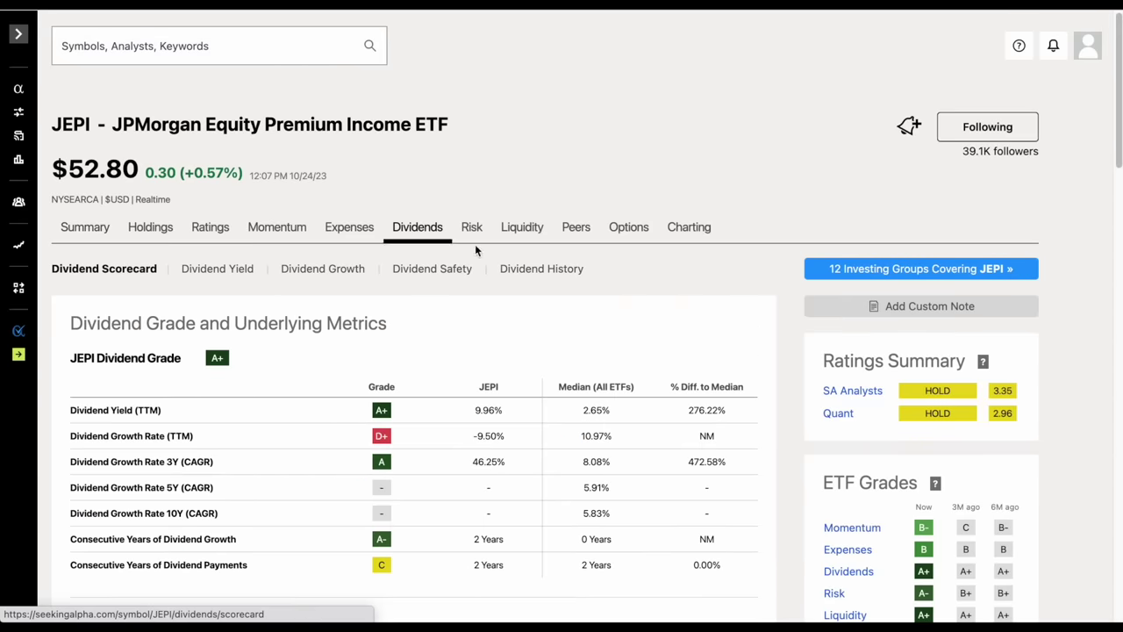
left_click(526, 269)
scroll(757, 229, "down", 5)
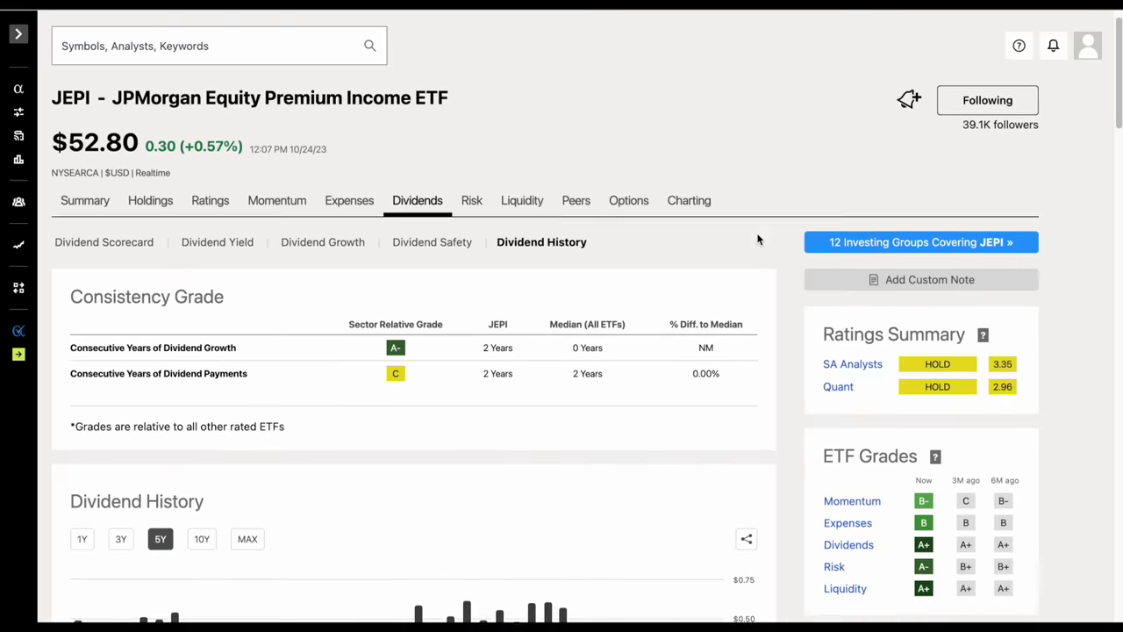
scroll(802, 225, "down", 1)
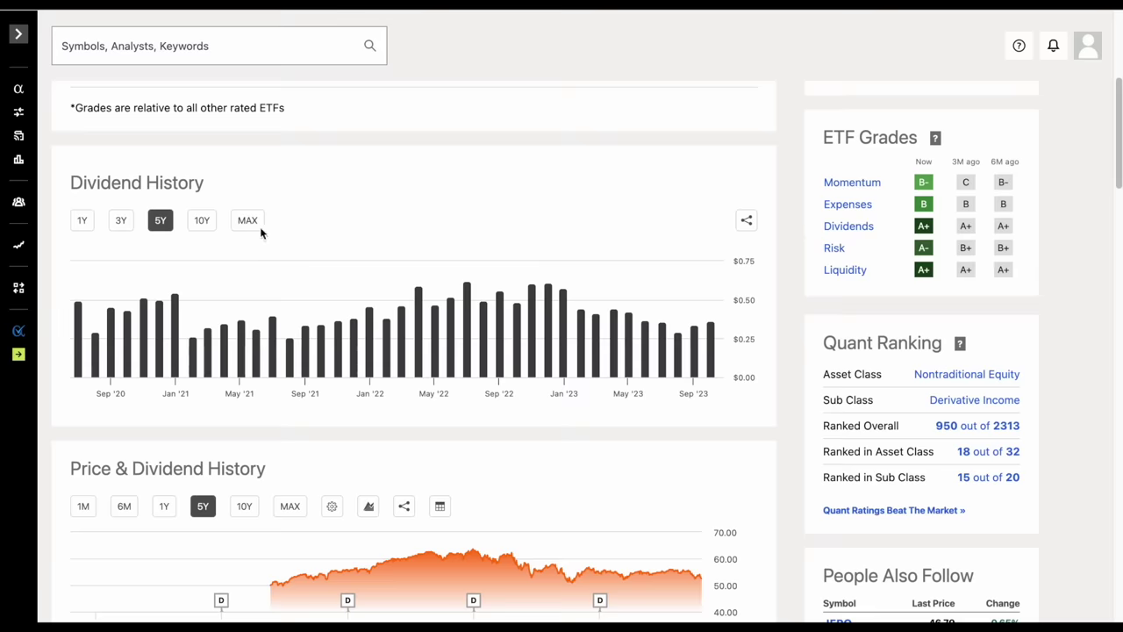
mouse_move(223, 343)
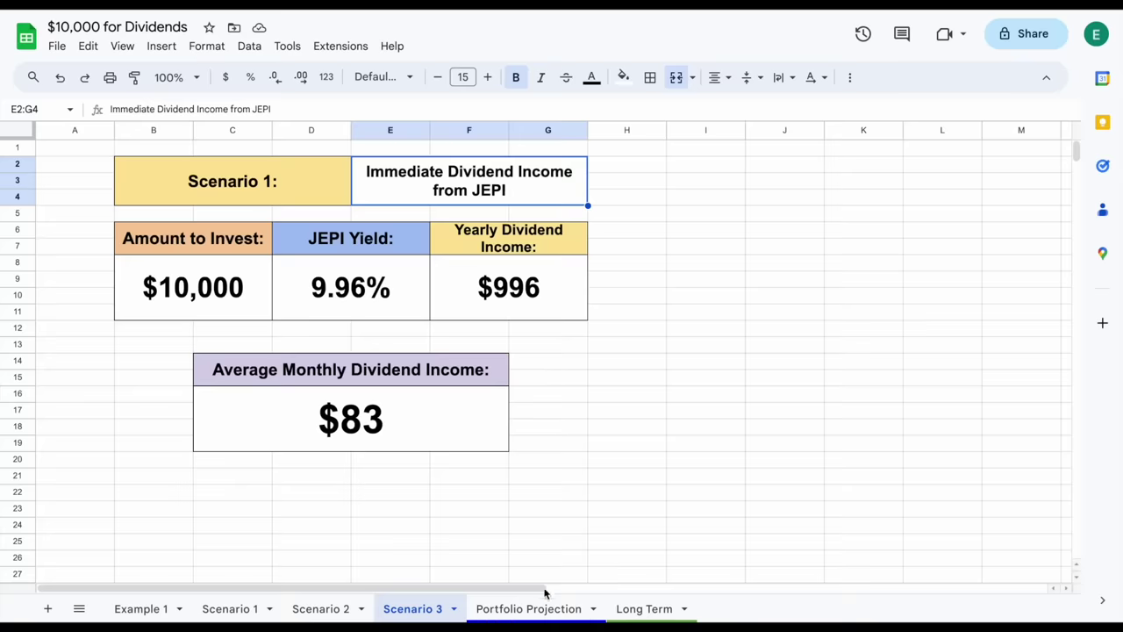
- Review the price growth rate, dividend growth rate and dividend yield set for JEPI on the Portfolio Projection sheet in Google Sheets
left_click(528, 608)
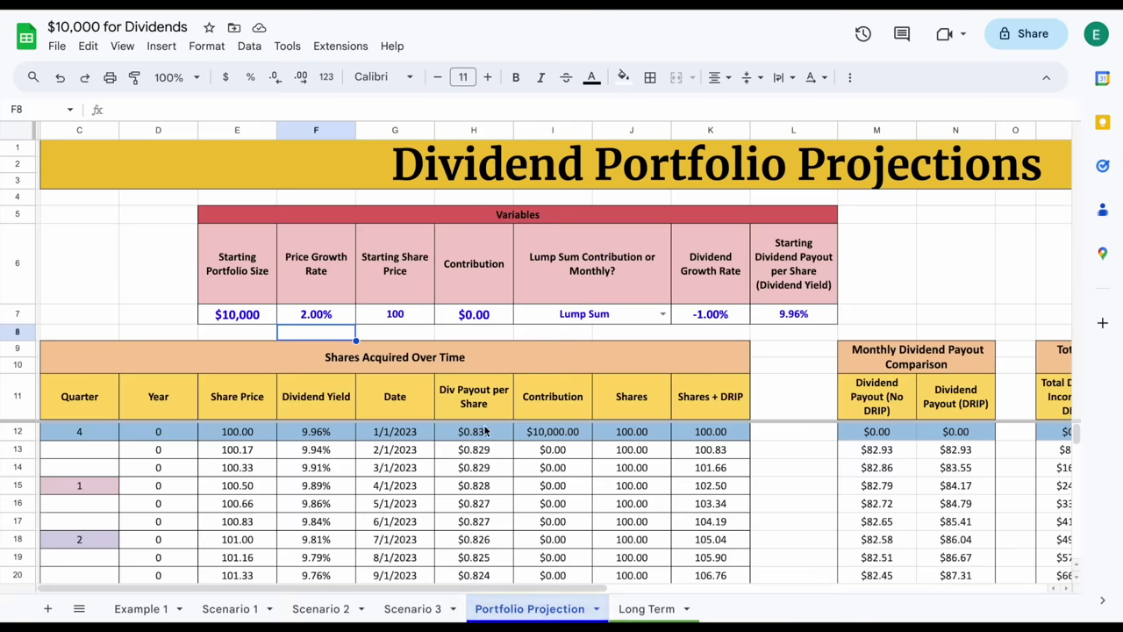
left_click(344, 282)
left_click(339, 313)
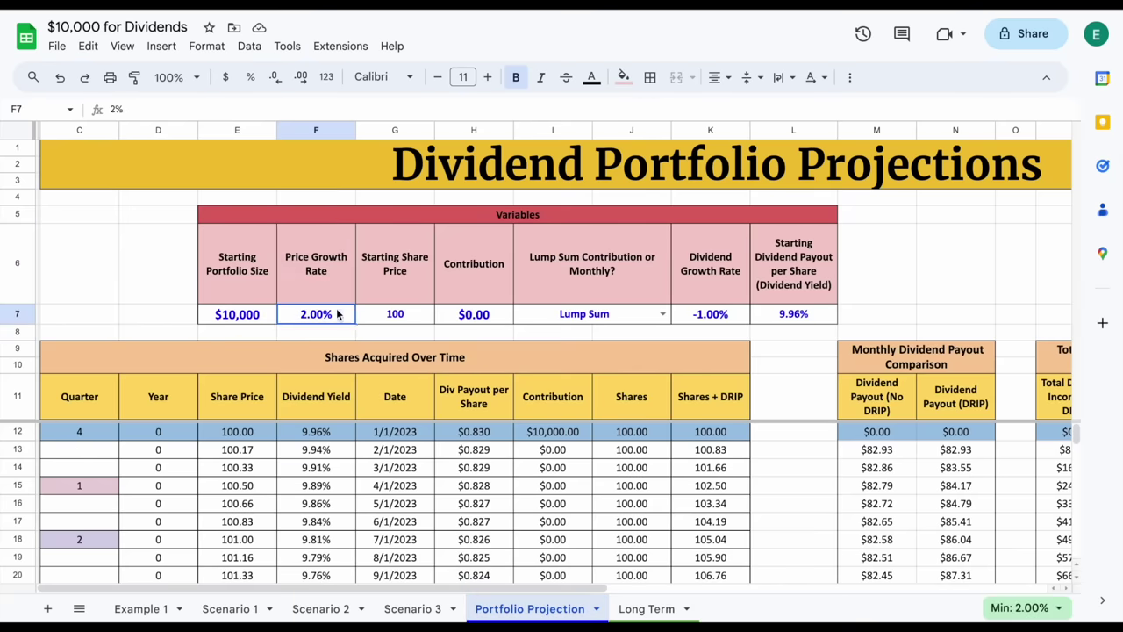
left_click_drag(733, 290, 735, 317)
left_click(735, 317)
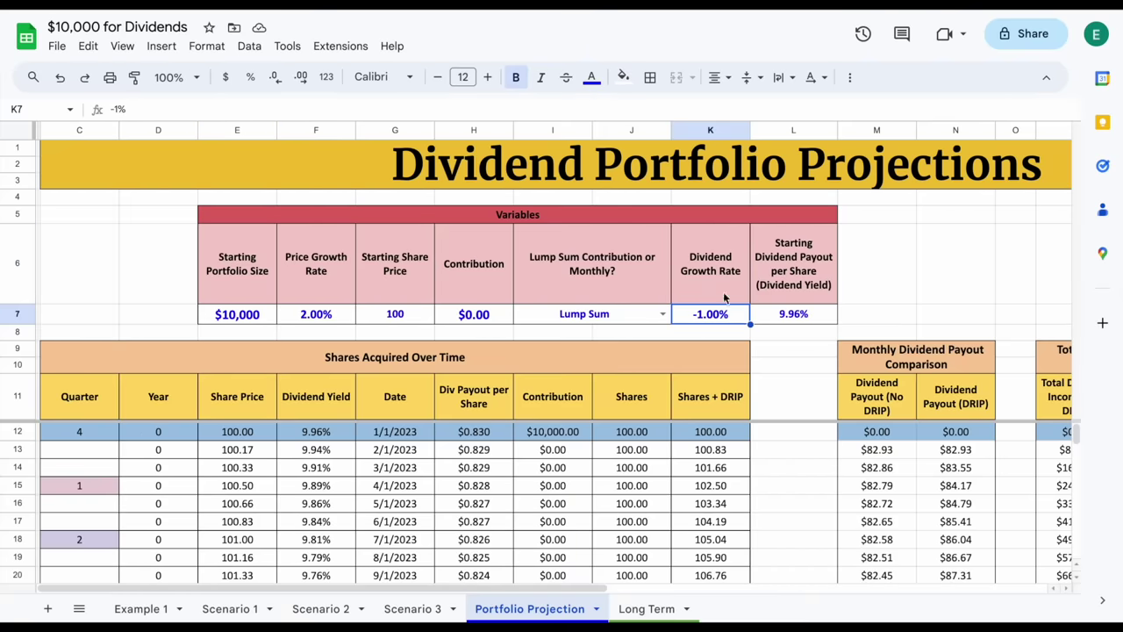
left_click(823, 318)
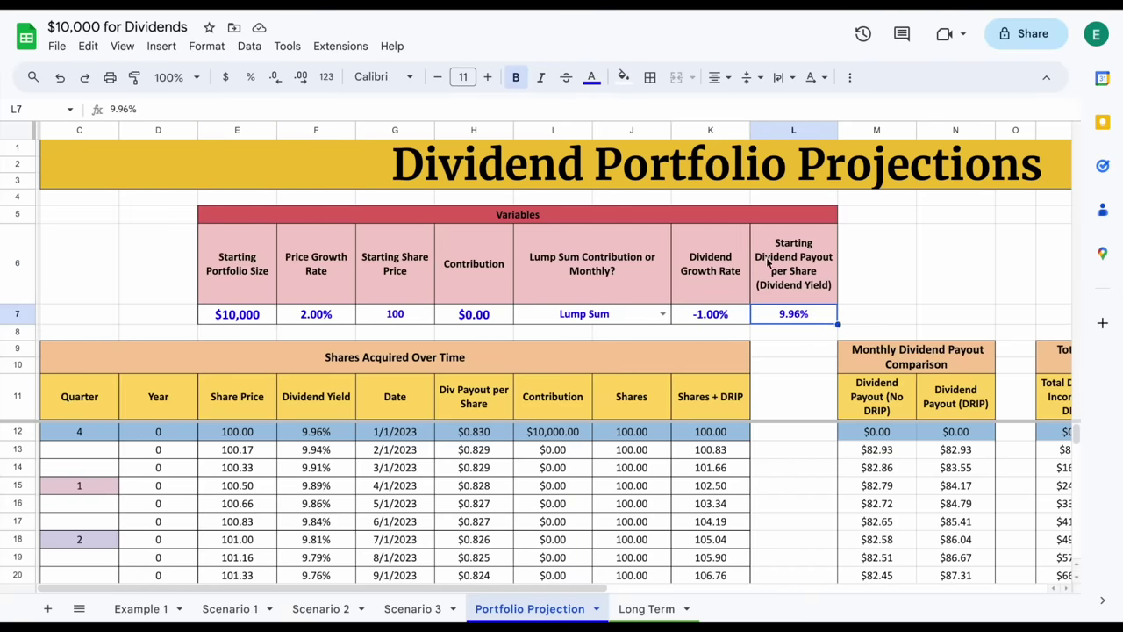
- On the Long Term sheet, read the year 30 and year 10 points in the Total Dividends and Account Value charts
left_click(656, 608)
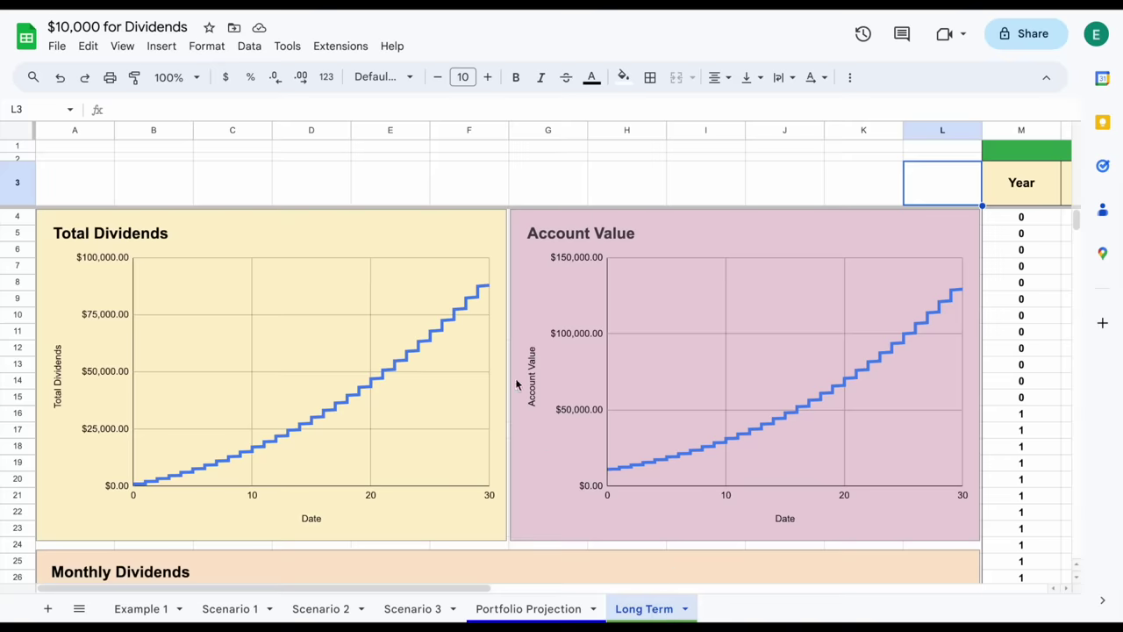
left_click(491, 313)
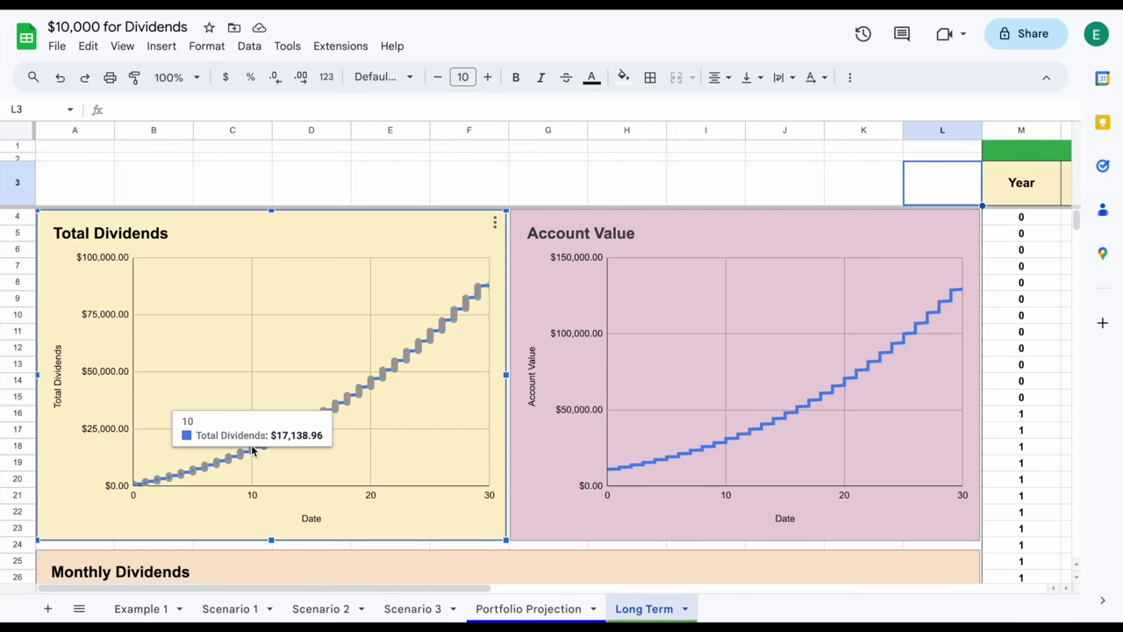
left_click(963, 294)
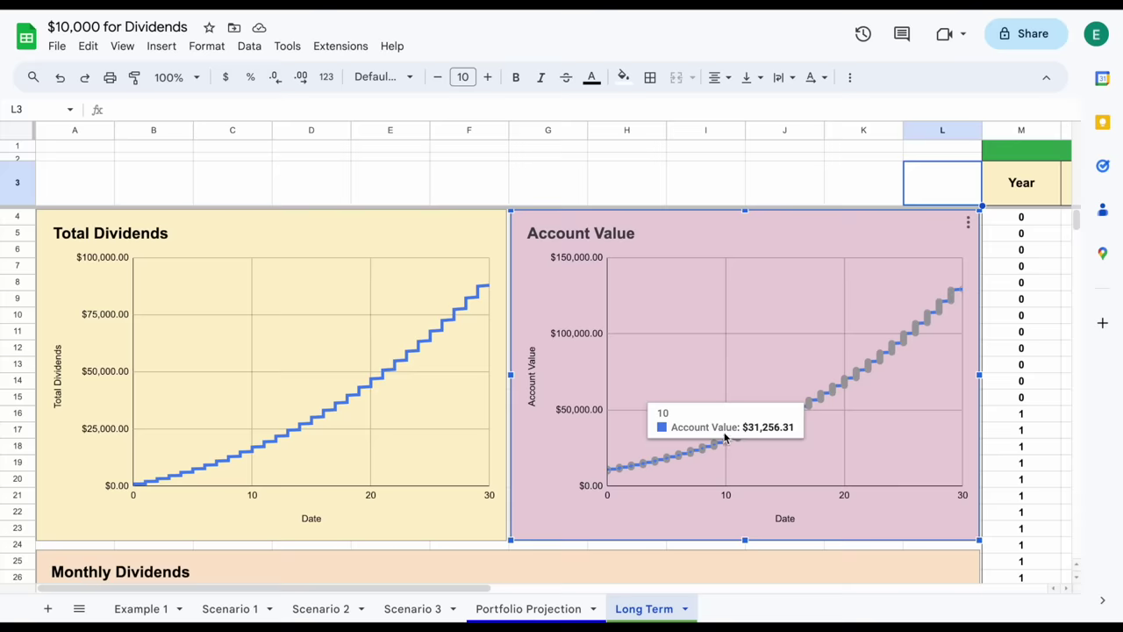
- Read the JEPI Monthly Dividends chart at points around 2025, 2035, 2045 and 2053
scroll(694, 341, "down", 4)
scroll(694, 348, "down", 2)
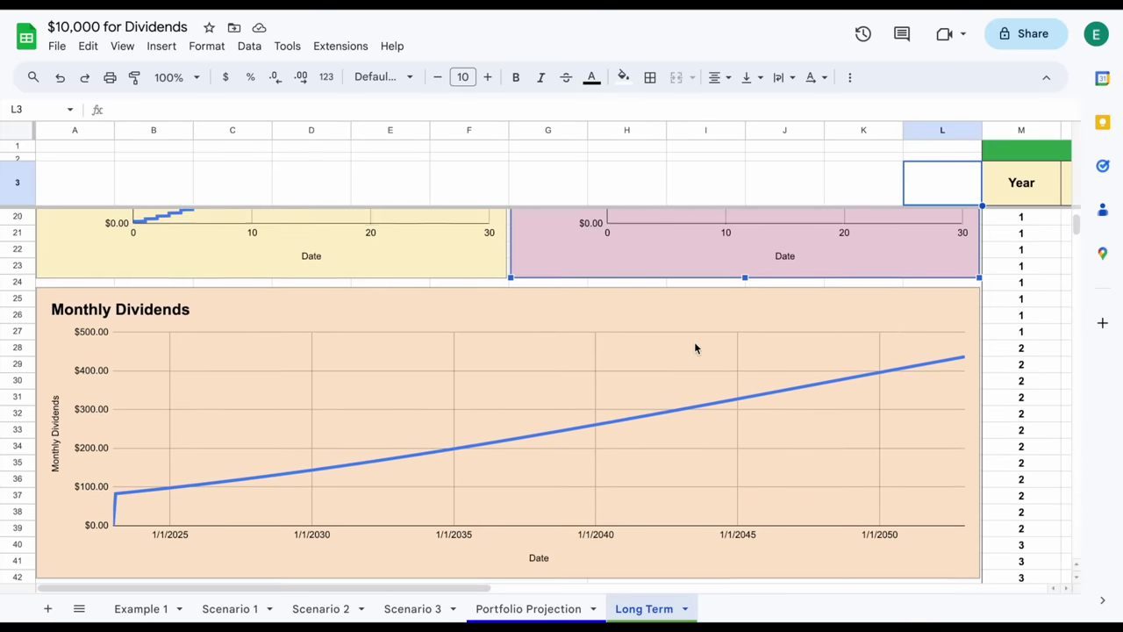
left_click(161, 478)
mouse_move(171, 478)
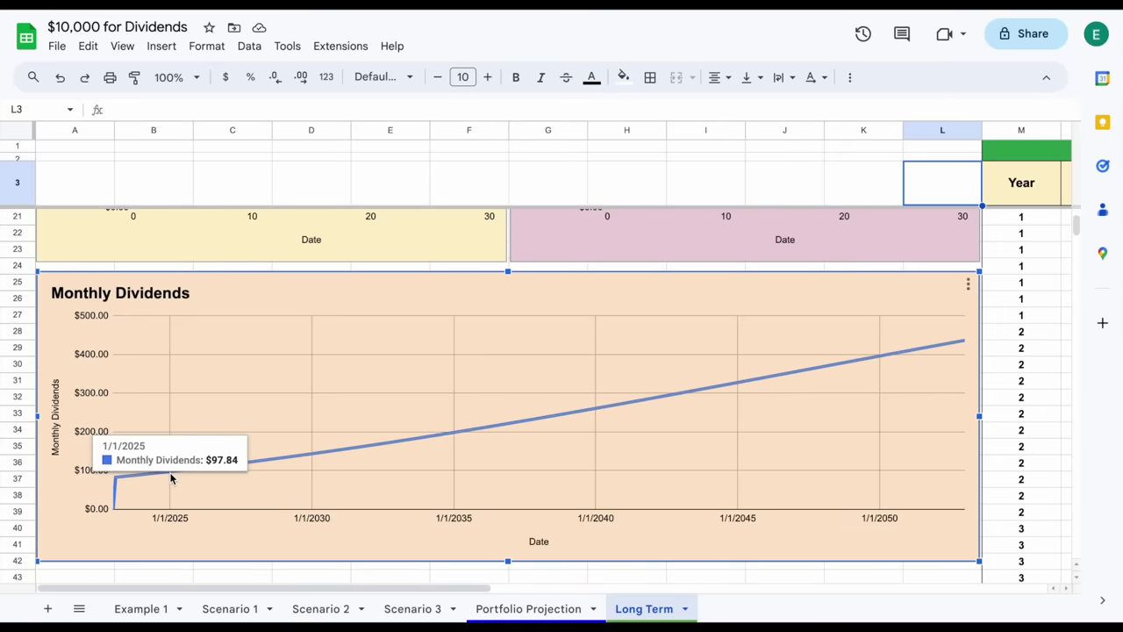
mouse_move(458, 436)
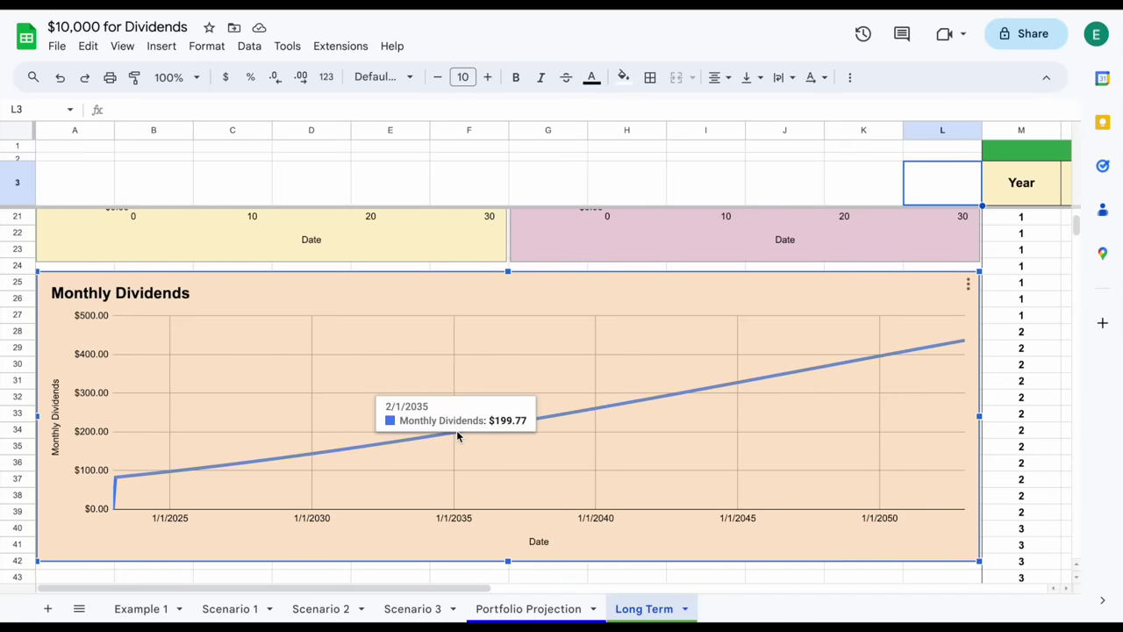
mouse_move(738, 386)
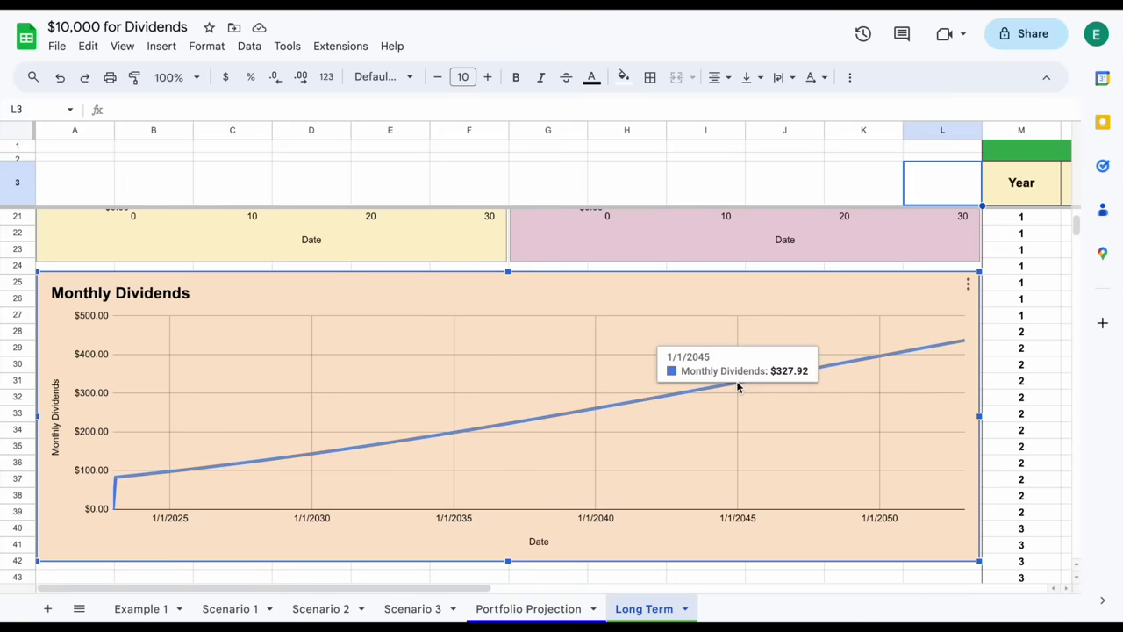
mouse_move(965, 345)
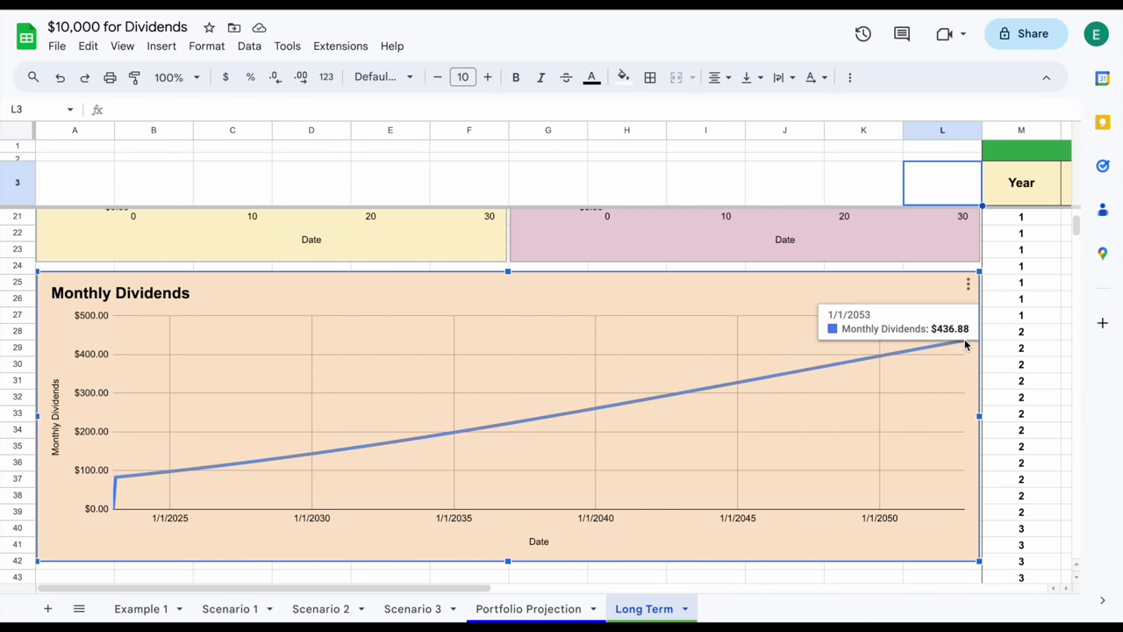
- Review the JEPI amounts for years 1, 10, 20 and 30 in the Yearly Dividends table
scroll(770, 351, "down", 5)
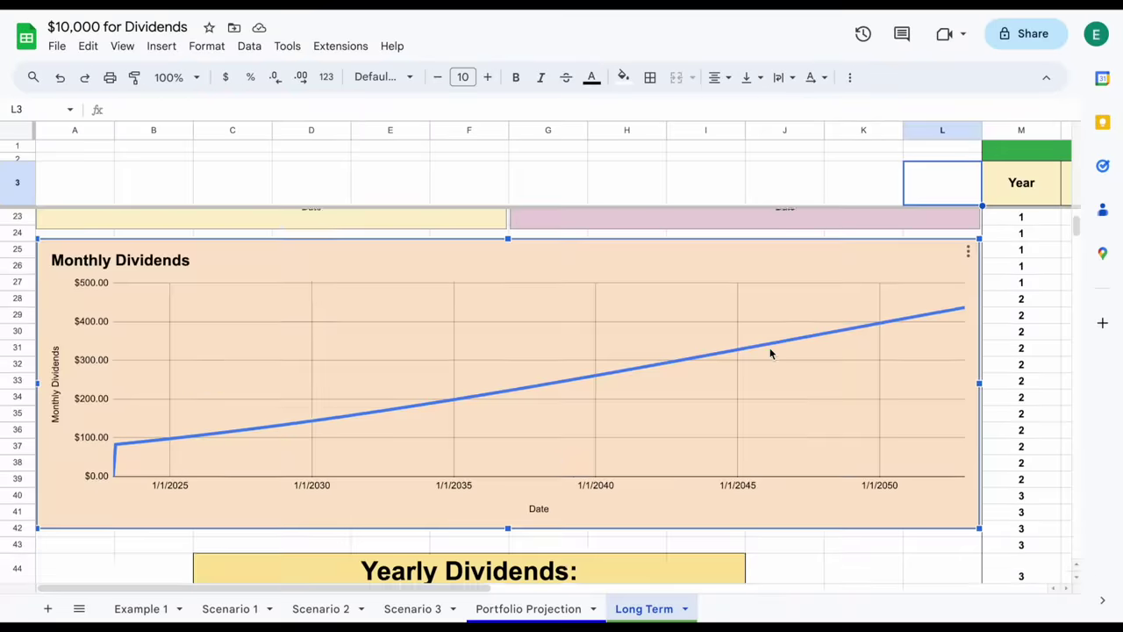
left_click(814, 453)
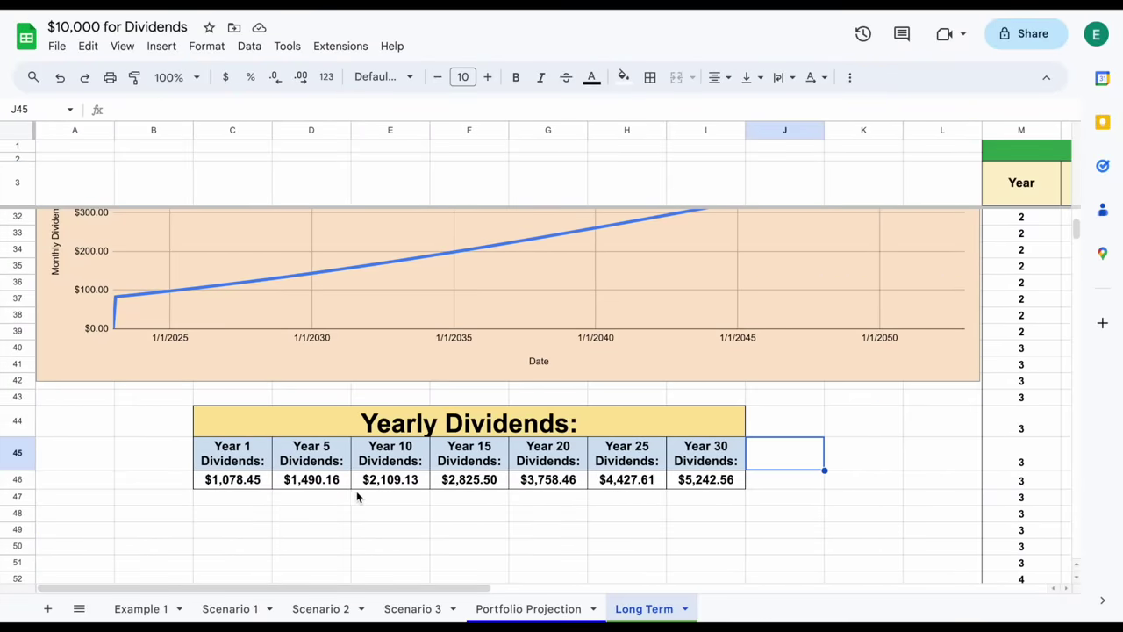
left_click_drag(261, 463, 263, 481)
left_click(259, 481)
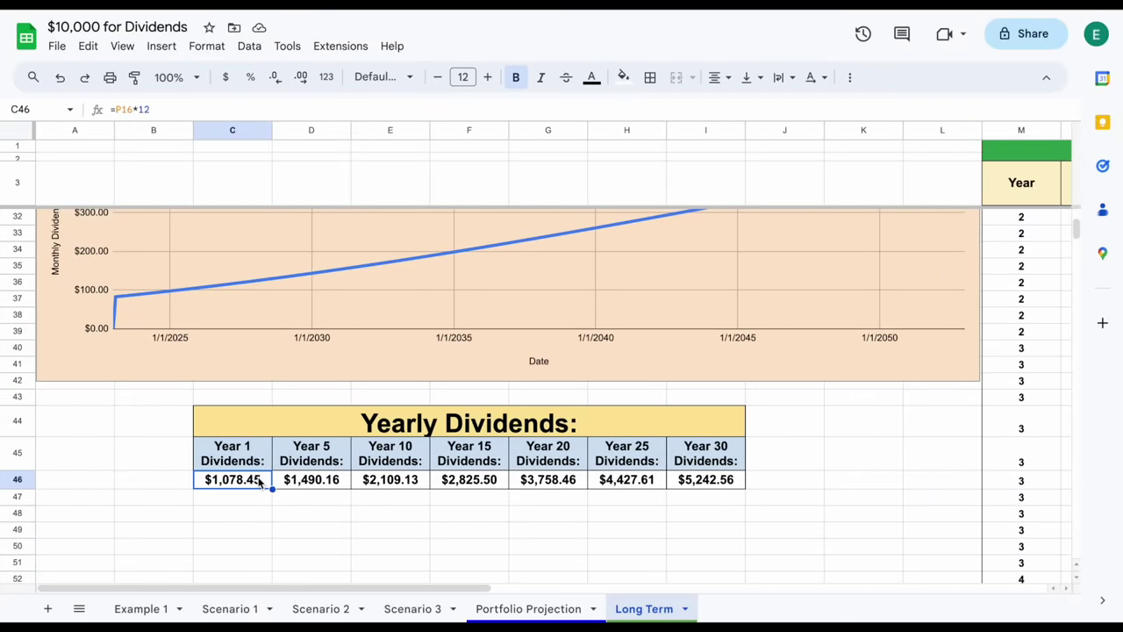
left_click_drag(421, 463, 416, 479)
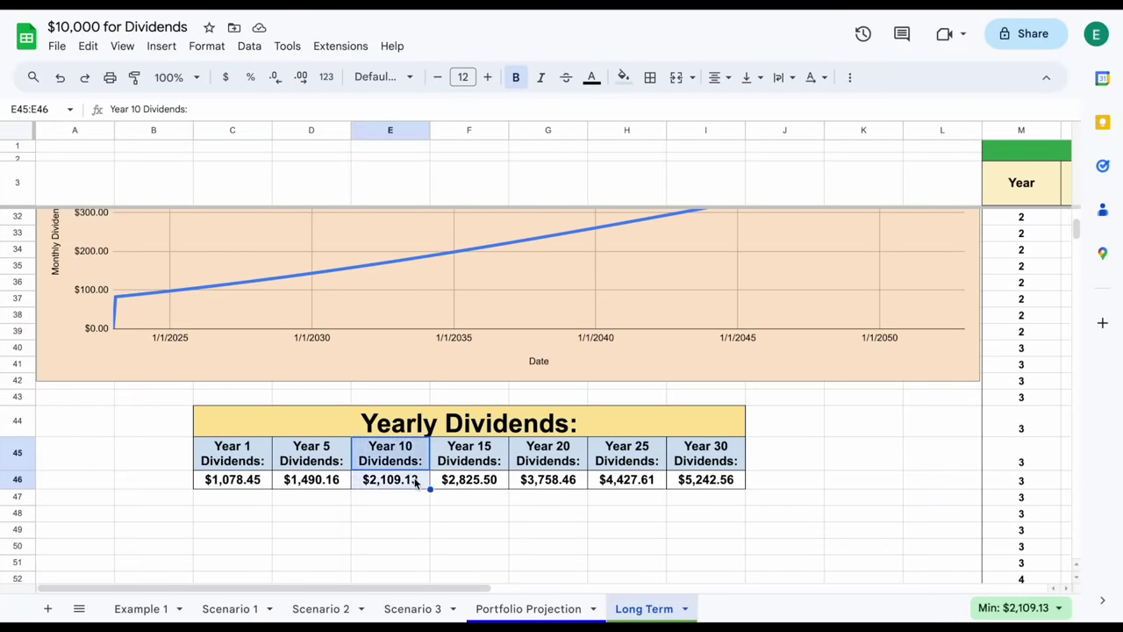
left_click_drag(566, 465, 570, 481)
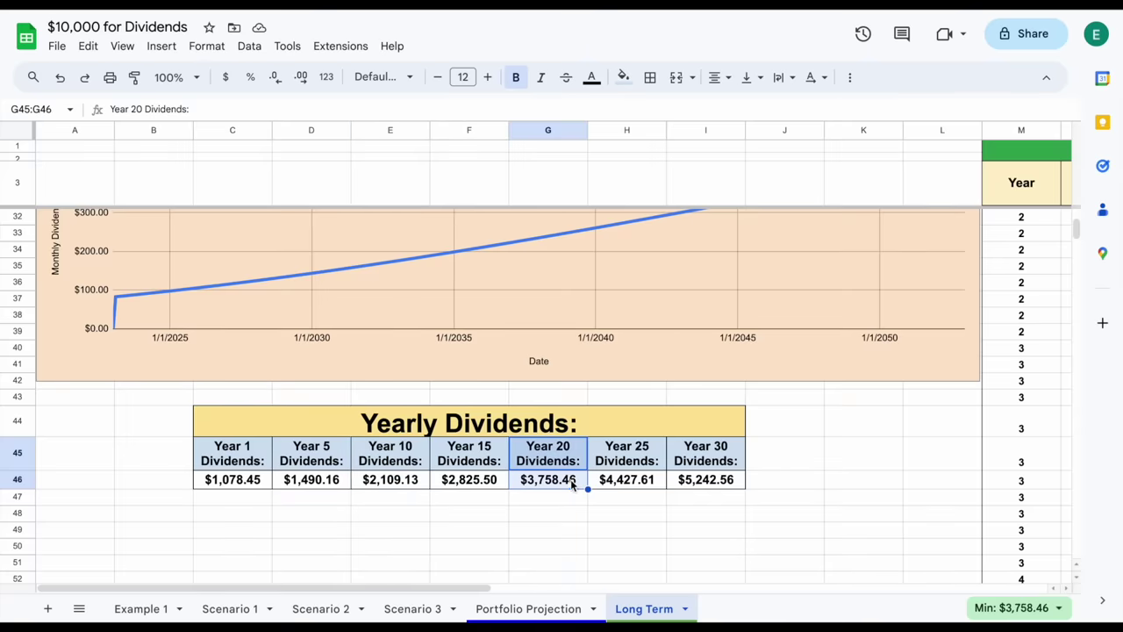
left_click(572, 482)
left_click_drag(732, 463, 742, 485)
left_click(729, 482)
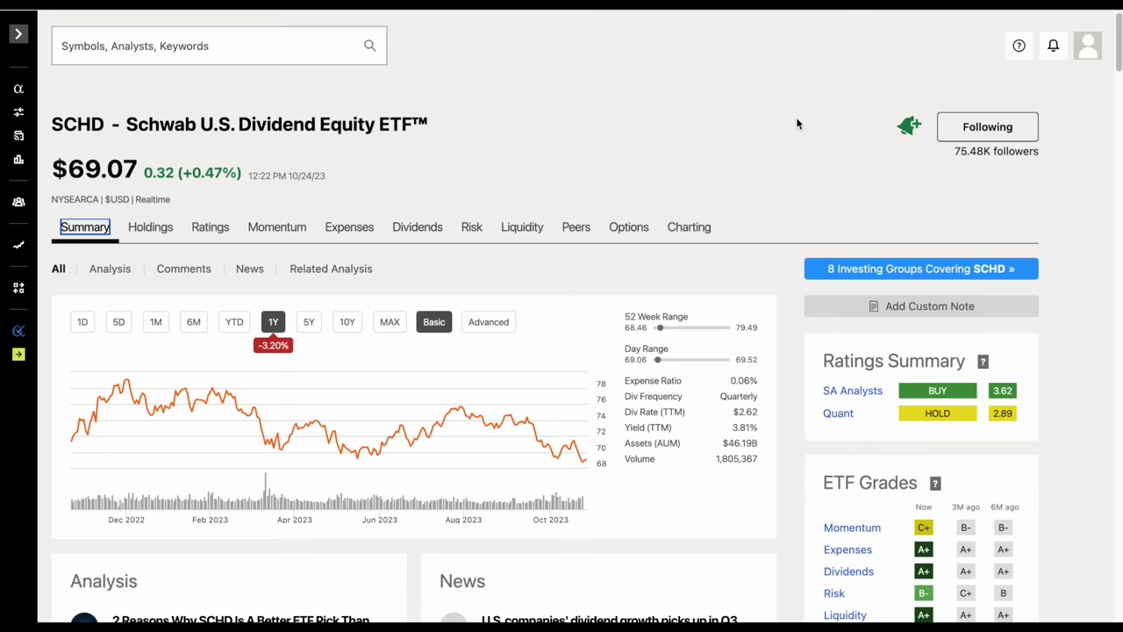
- Check SCHD's name and trailing yield on its summary page, and open its dividend scorecard to review the yield and growth metrics
left_click_drag(50, 125, 114, 127)
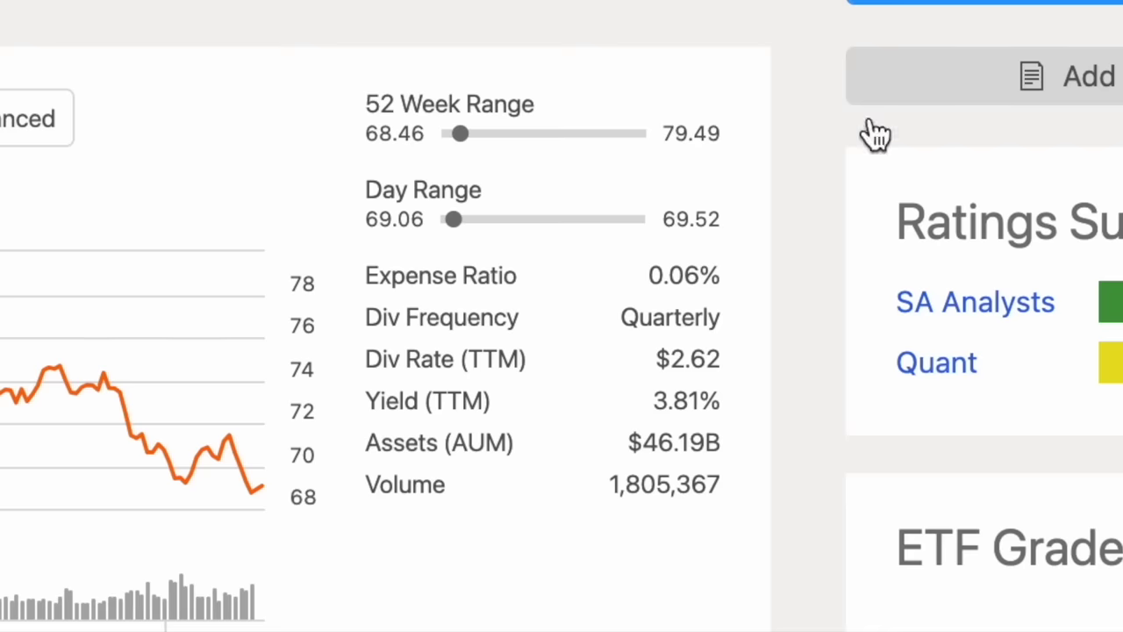
left_click_drag(649, 405, 737, 419)
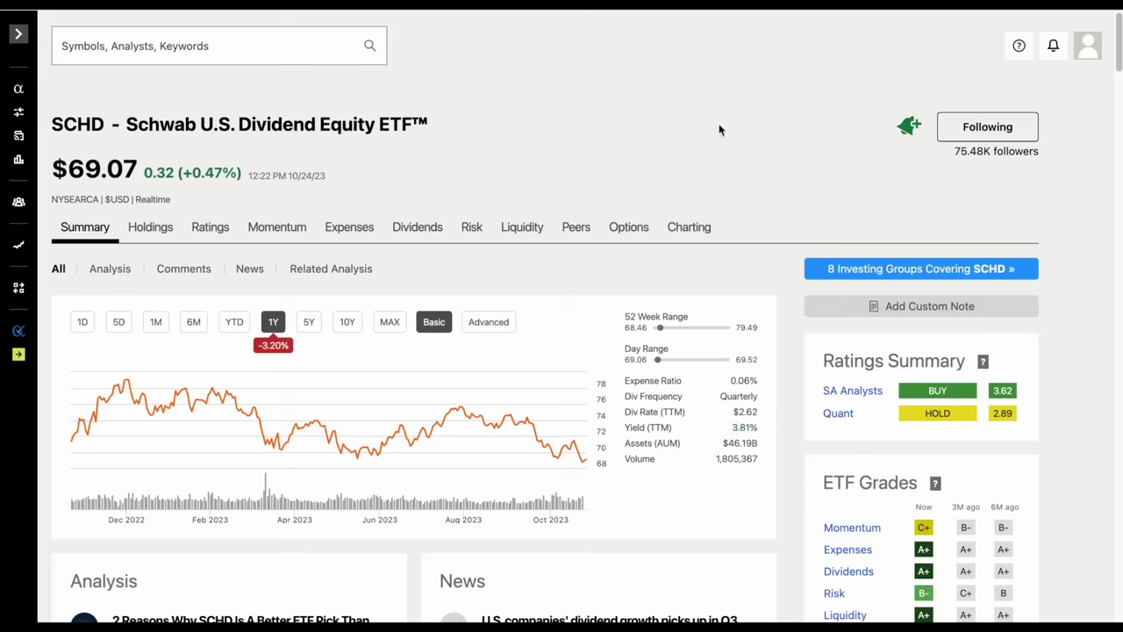
left_click(410, 228)
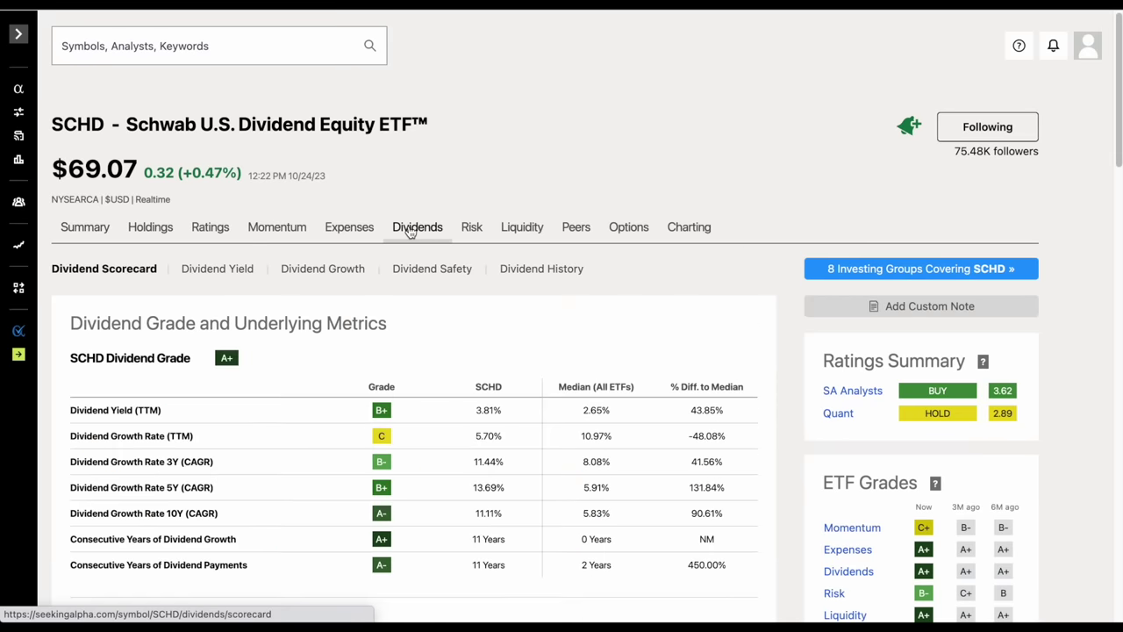
scroll(476, 310, "down", 1)
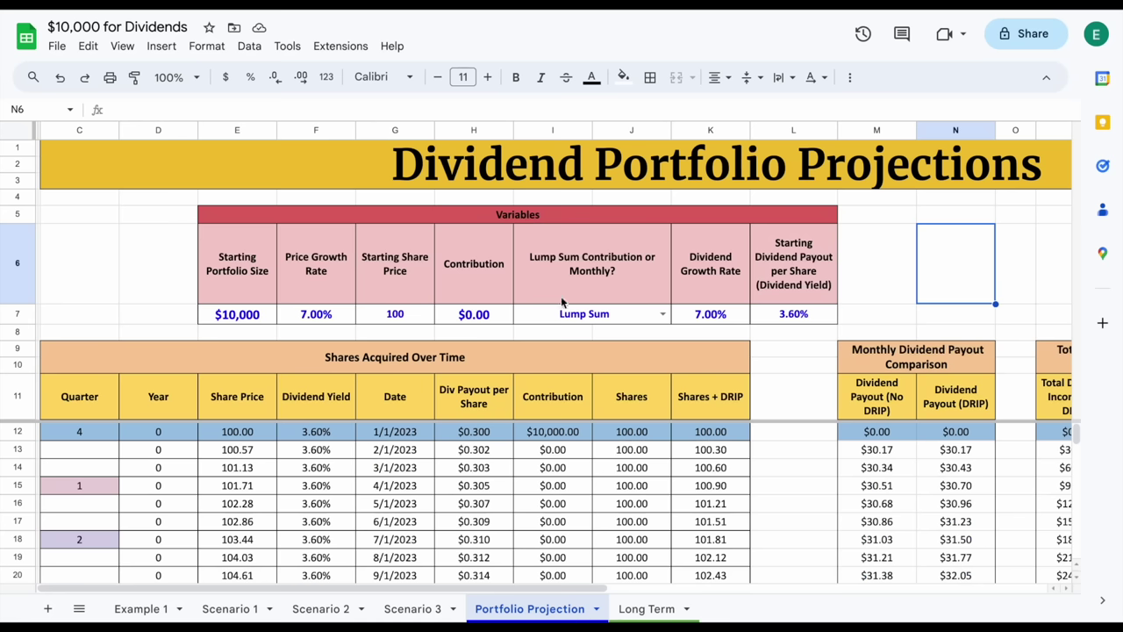
- Review the price growth rate, dividend growth rate and starting dividend yield set for SCHD on the Portfolio Projection sheet in Google Sheets
left_click_drag(341, 286, 338, 316)
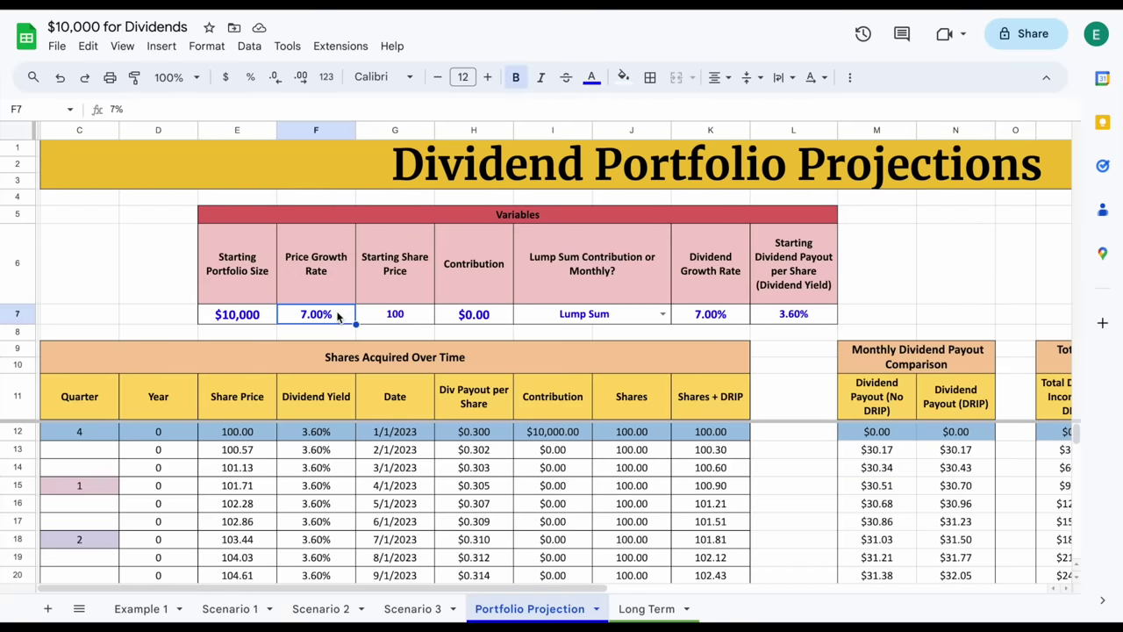
left_click(729, 287)
left_click_drag(729, 303, 729, 305)
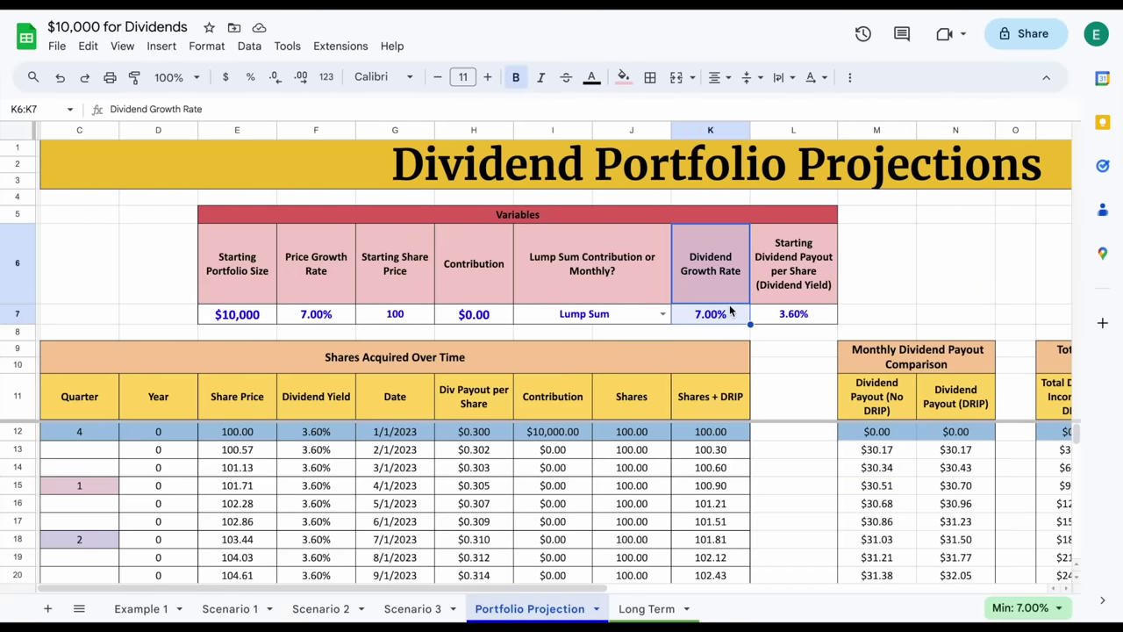
left_click_drag(820, 285, 822, 309)
left_click(821, 313)
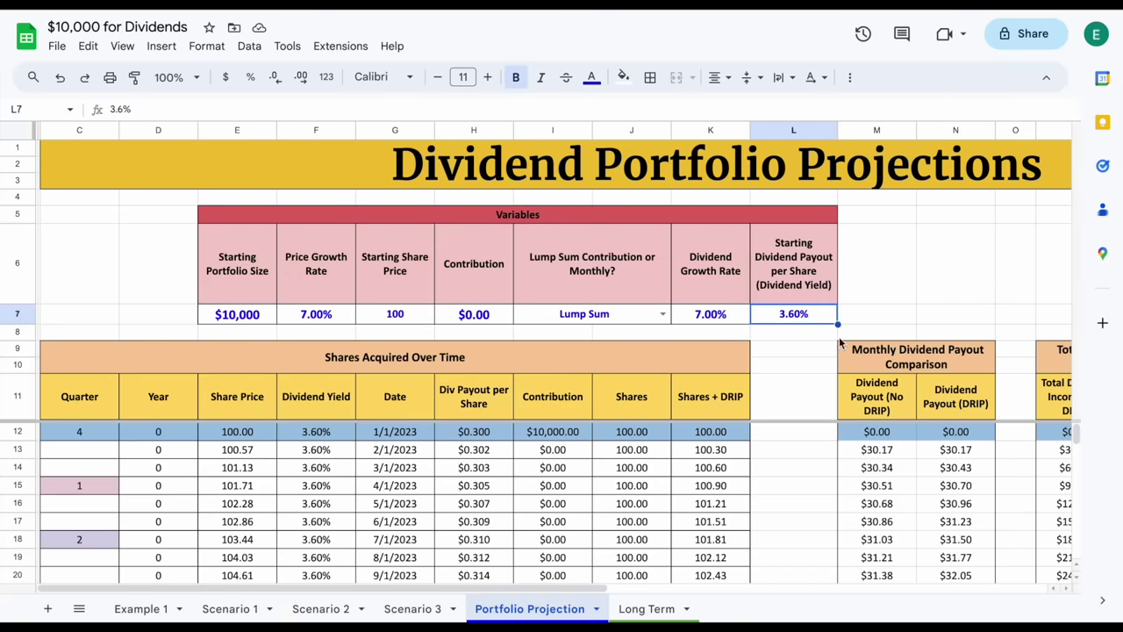
- Read the year 30 points in the Total Dividends and Account Value charts on the Long Term sheet
left_click(639, 608)
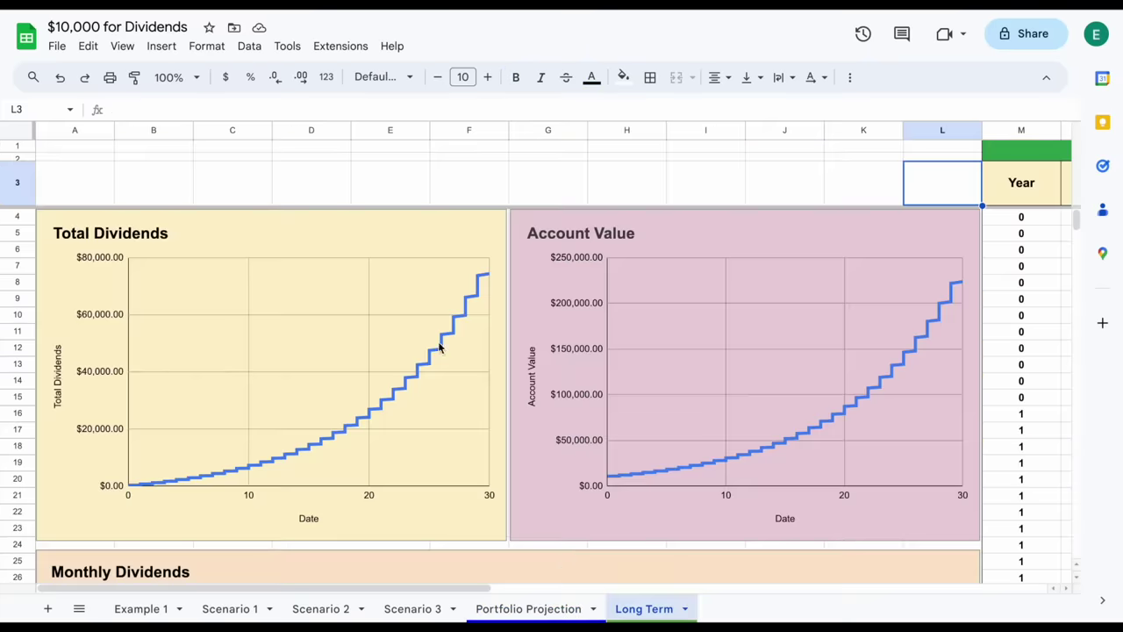
left_click(494, 284)
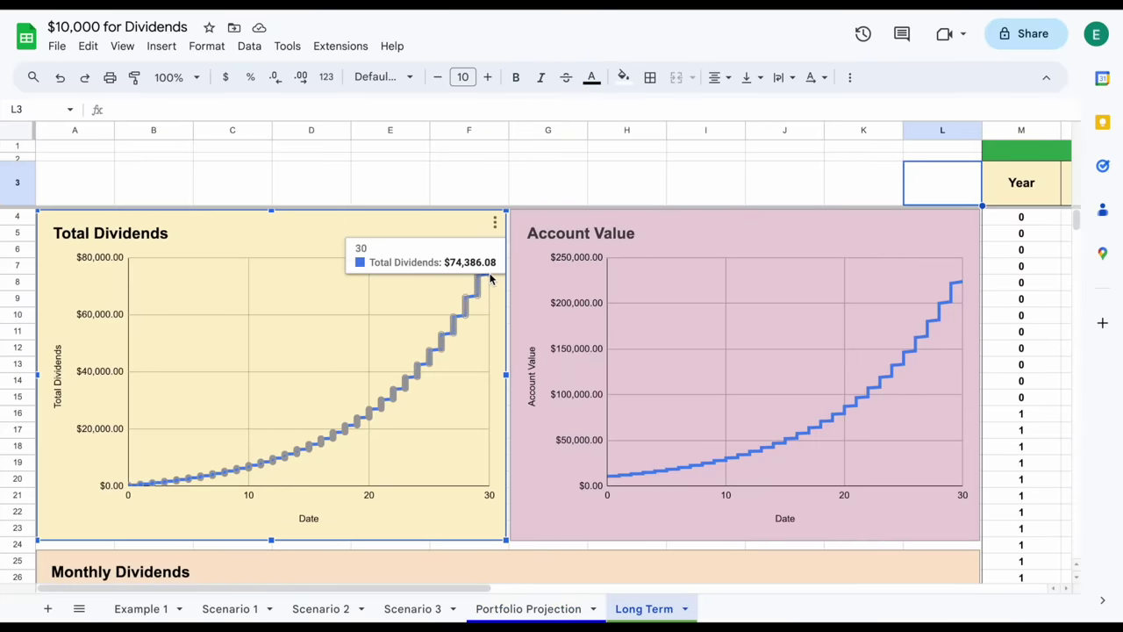
left_click(961, 286)
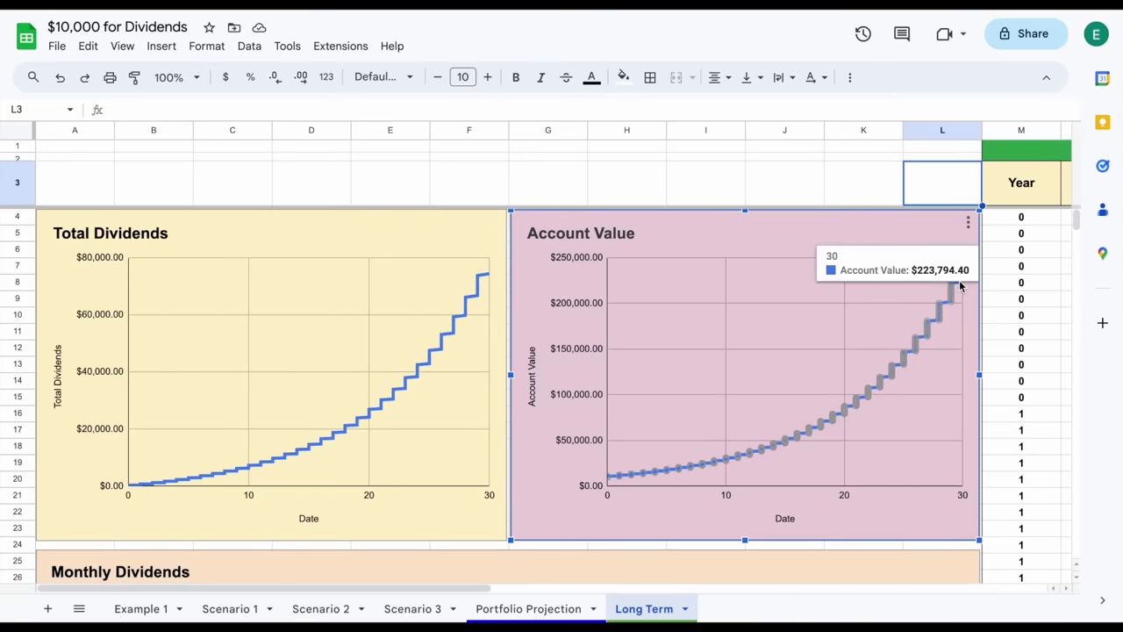
- Read the final point, 1/1/2053, on the SCHD Monthly Dividends chart
scroll(694, 299, "down", 6)
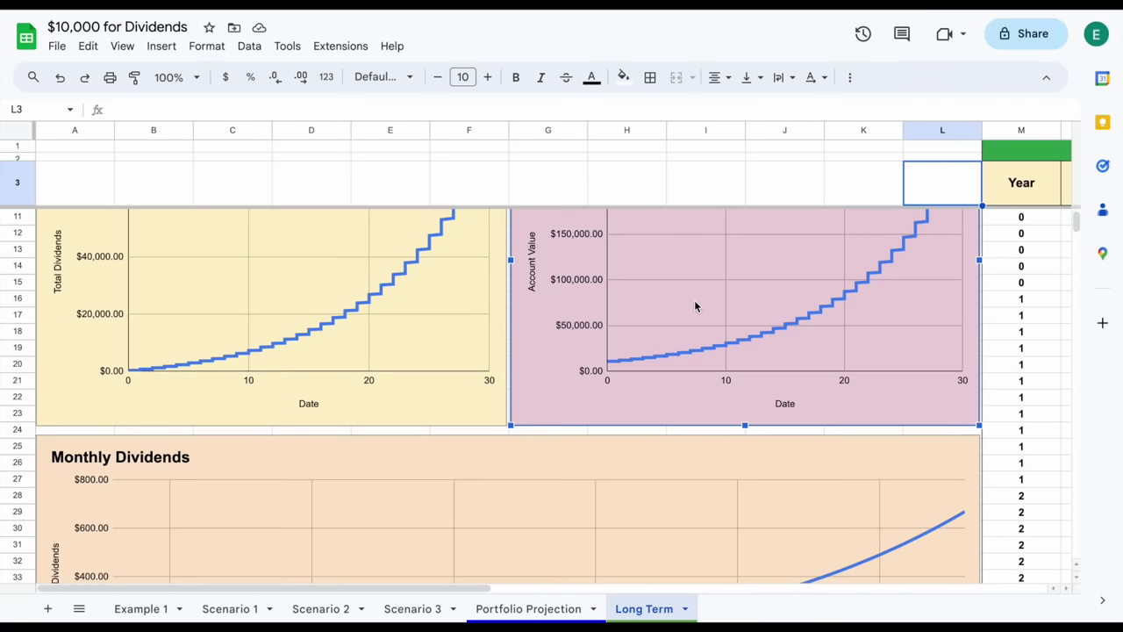
left_click(667, 308)
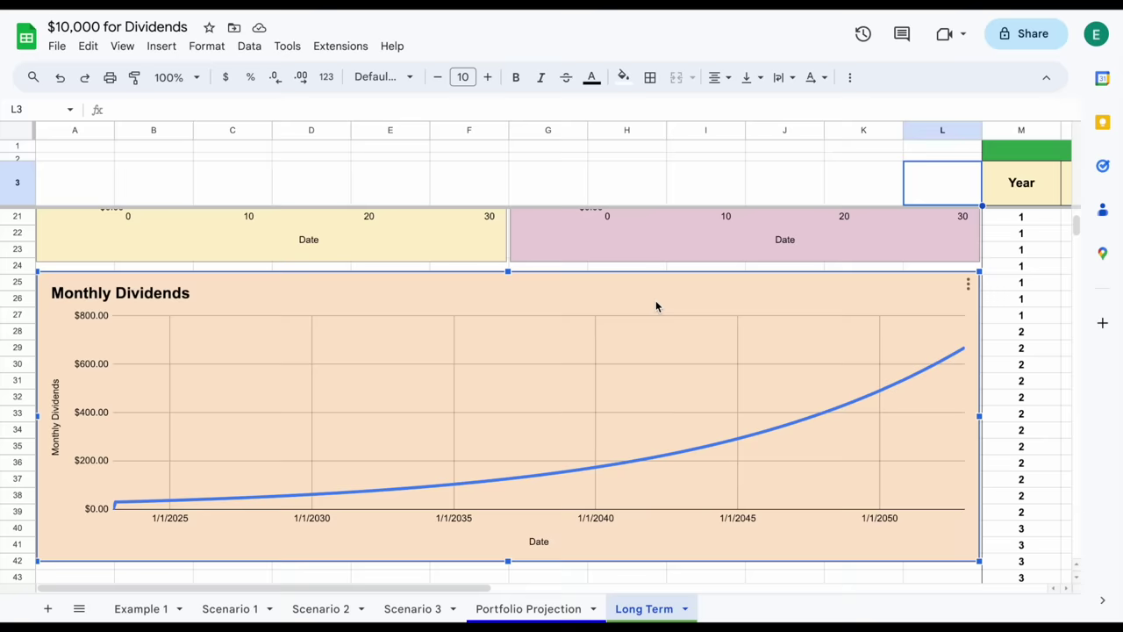
mouse_move(964, 351)
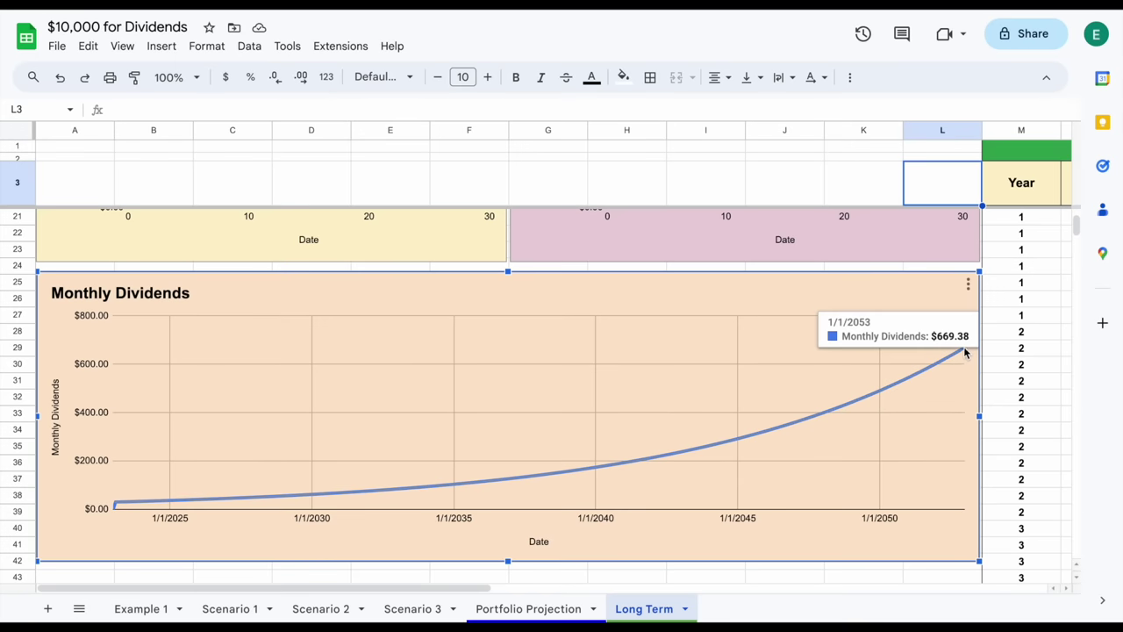
- Review the SCHD amounts for year 1 and year 30 in the Yearly Dividends table
scroll(964, 351, "down", 5)
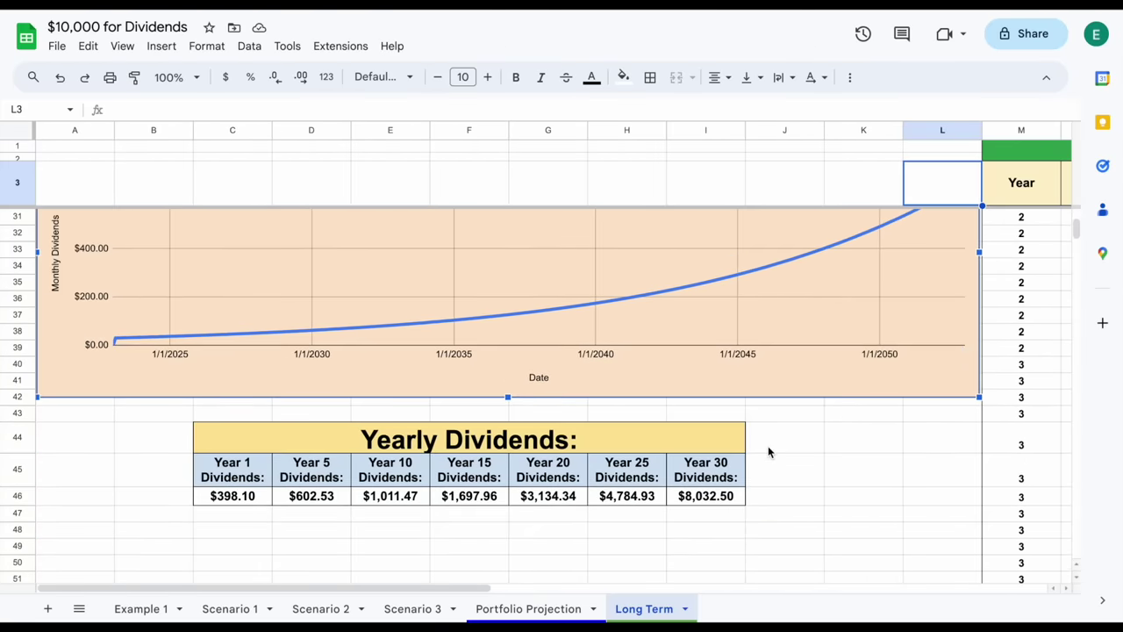
left_click_drag(265, 478, 260, 497)
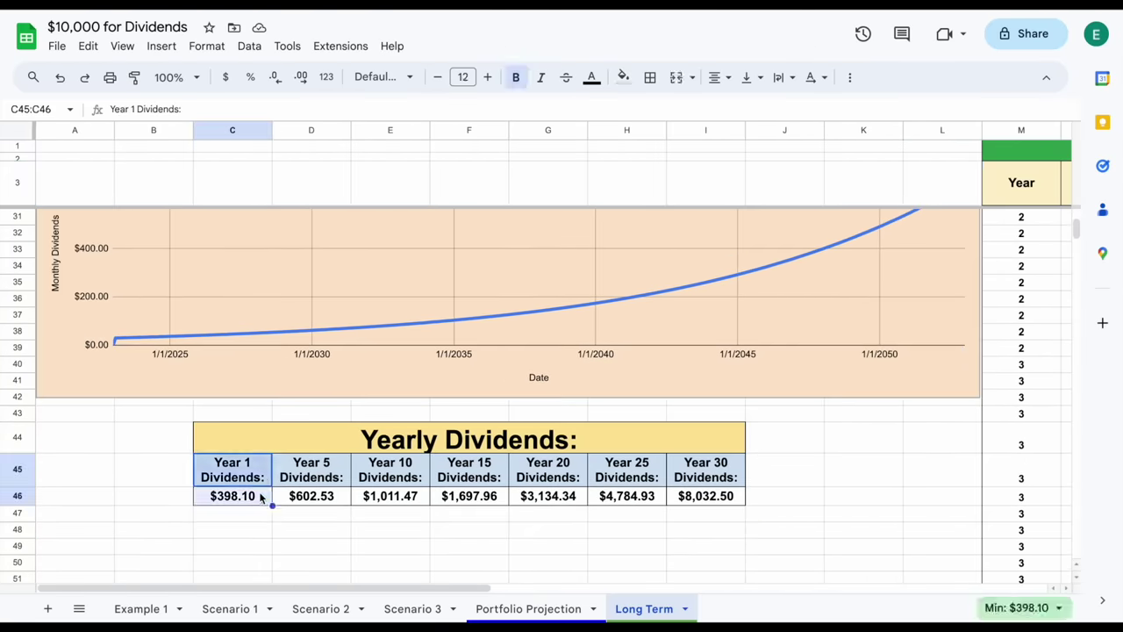
left_click(260, 497)
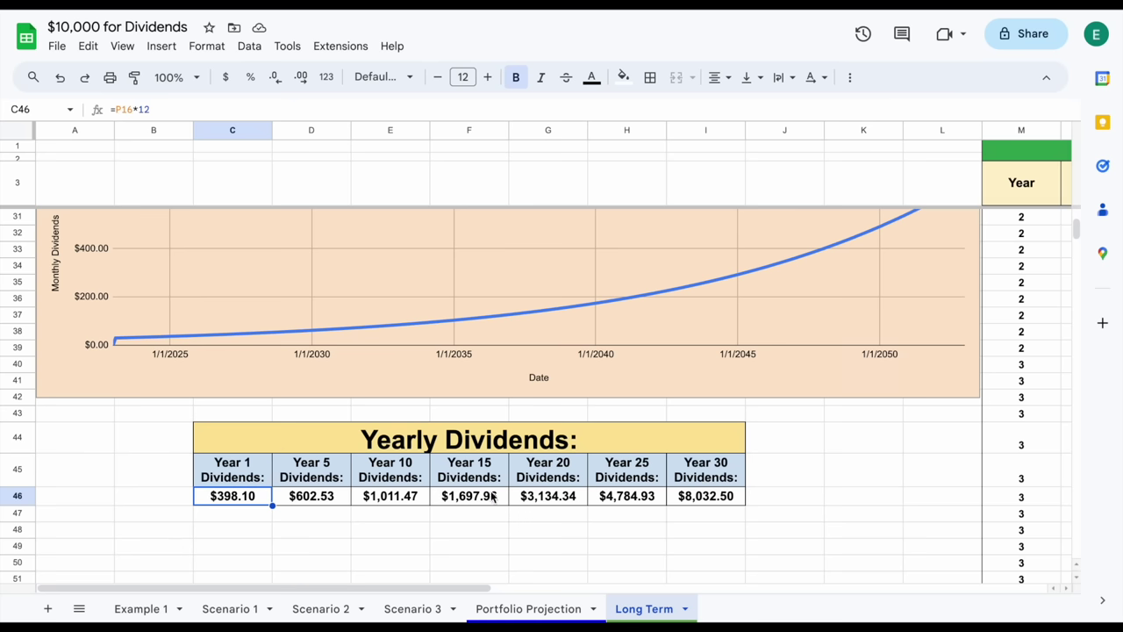
left_click(737, 495)
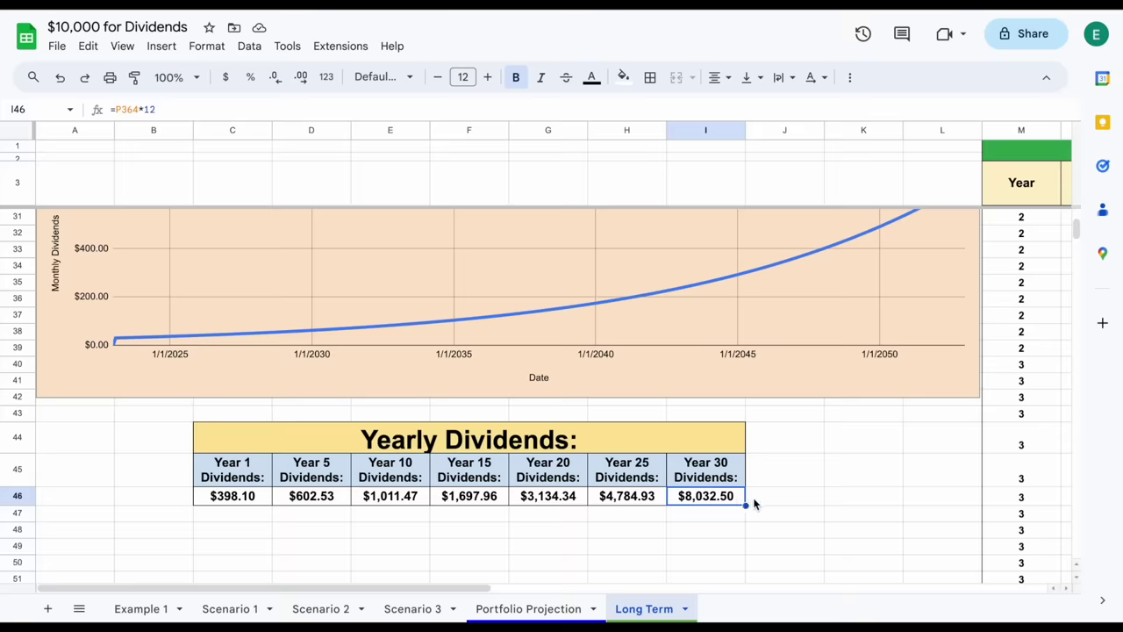